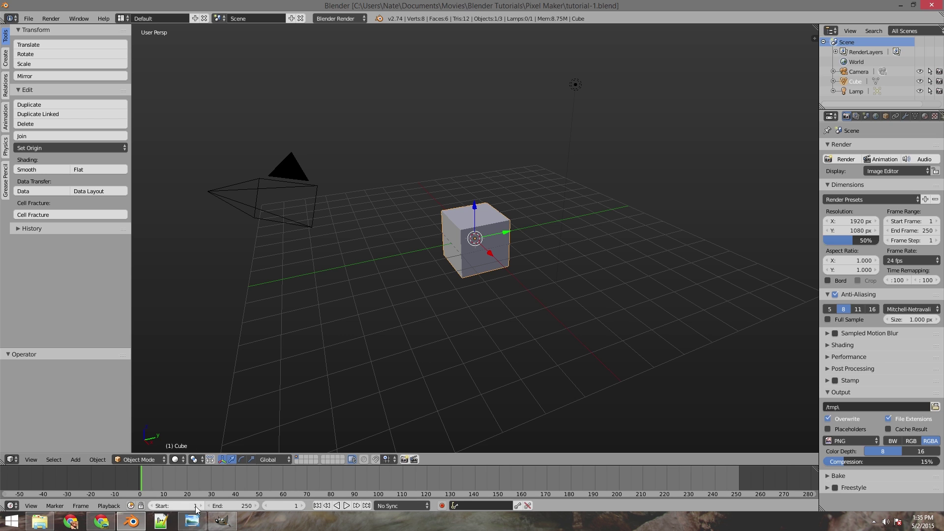
- Switch from Blender to megaman2.png, the printed pixel figure beside a penny
key(alt+Tab)
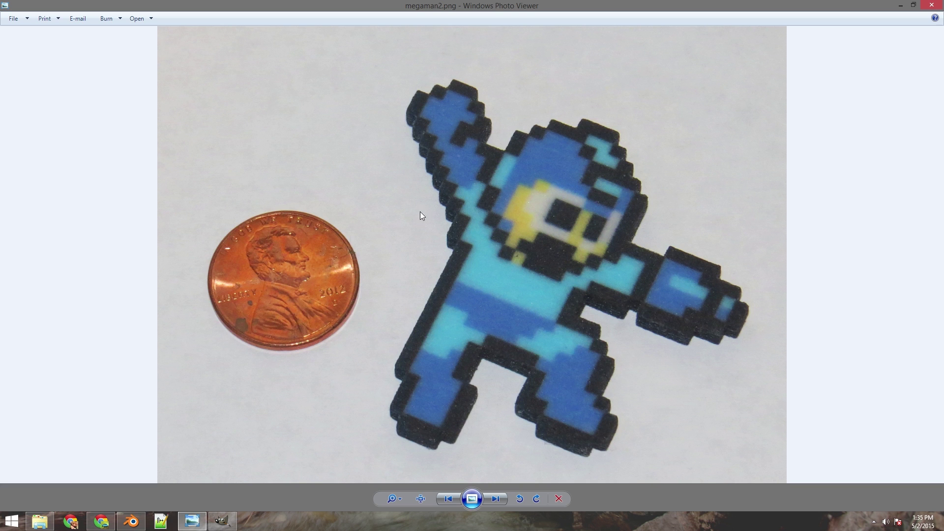
- Minimize Photo Viewer to bring Blender's default cube scene back
click(900, 5)
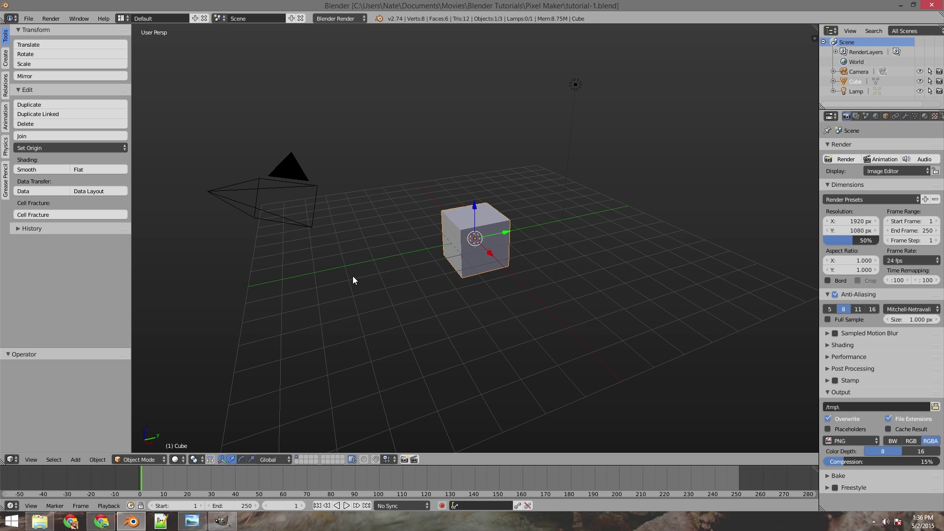
- Read the pixel-maker README on GitHub, noting the 100x100 image size recommendation
click(110, 522)
click(61, 6)
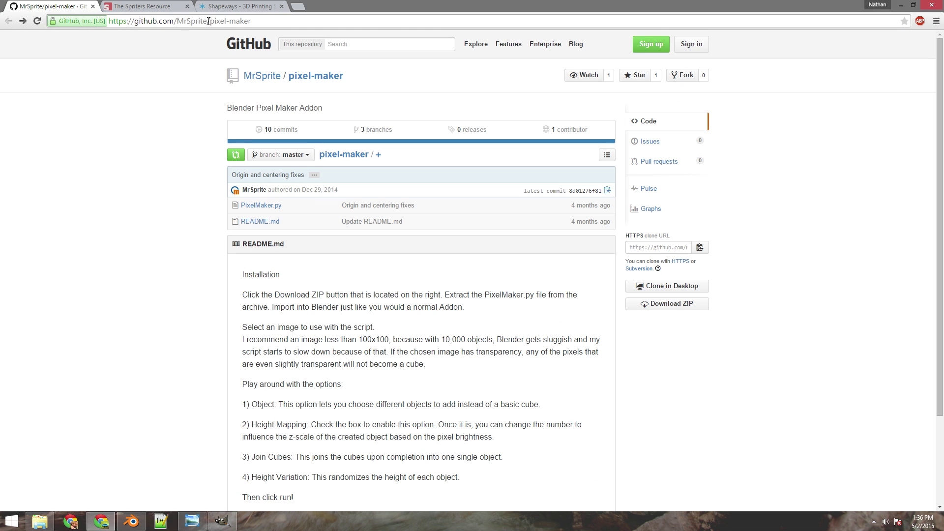
scroll(164, 129, down, 2)
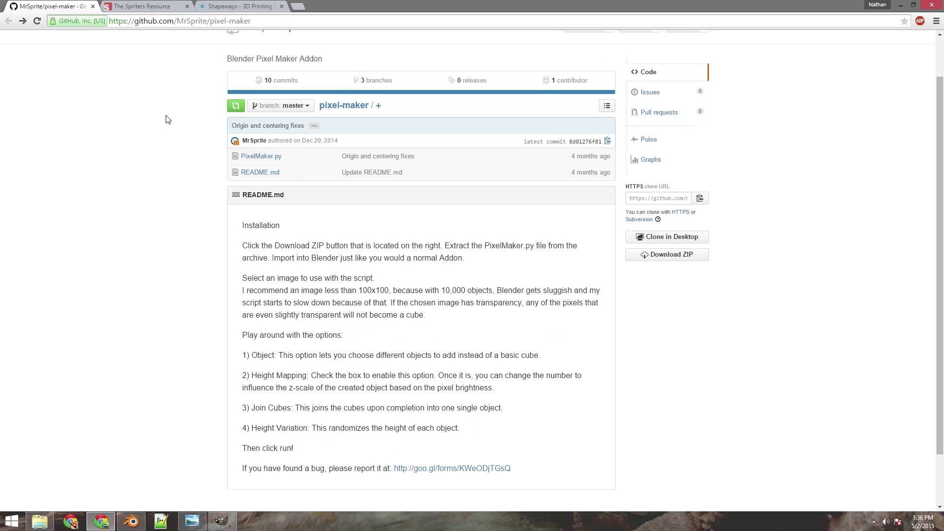
scroll(170, 118, up, 2)
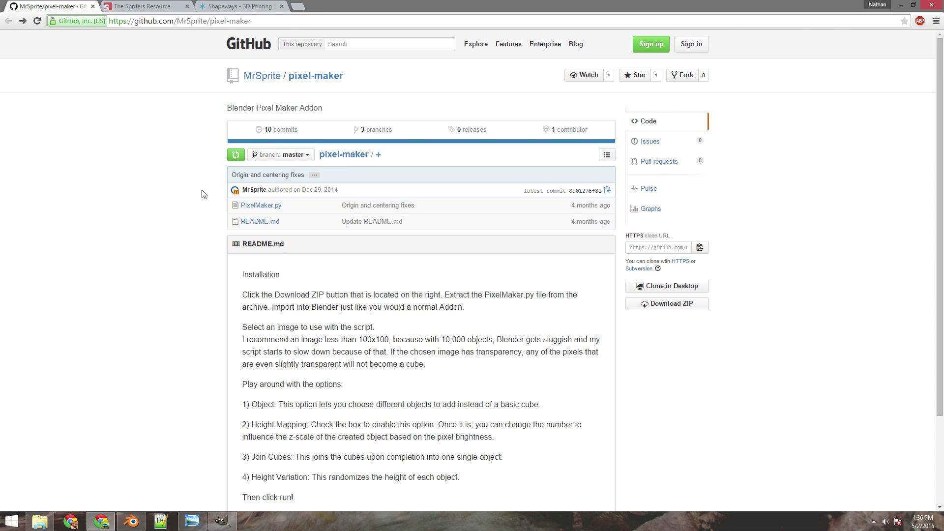
scroll(203, 192, down, 1)
scroll(189, 235, down, 1)
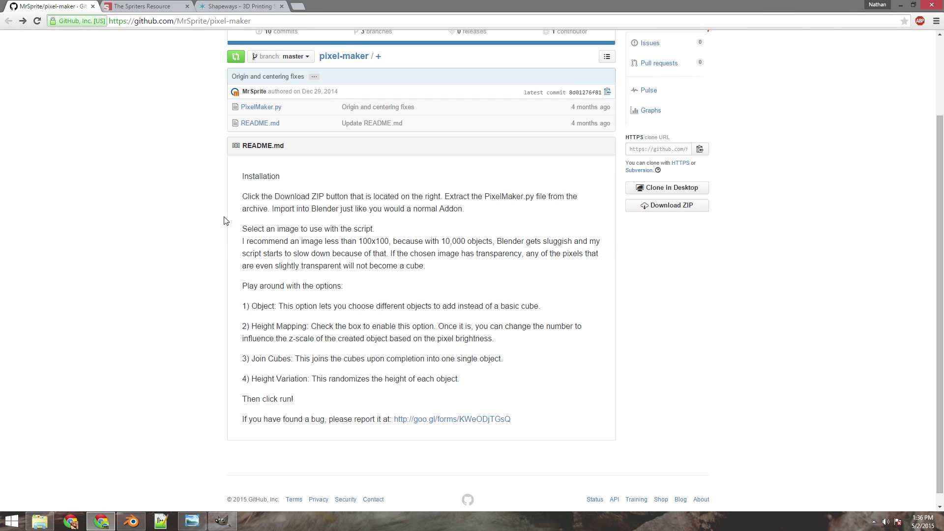
scroll(225, 220, up, 2)
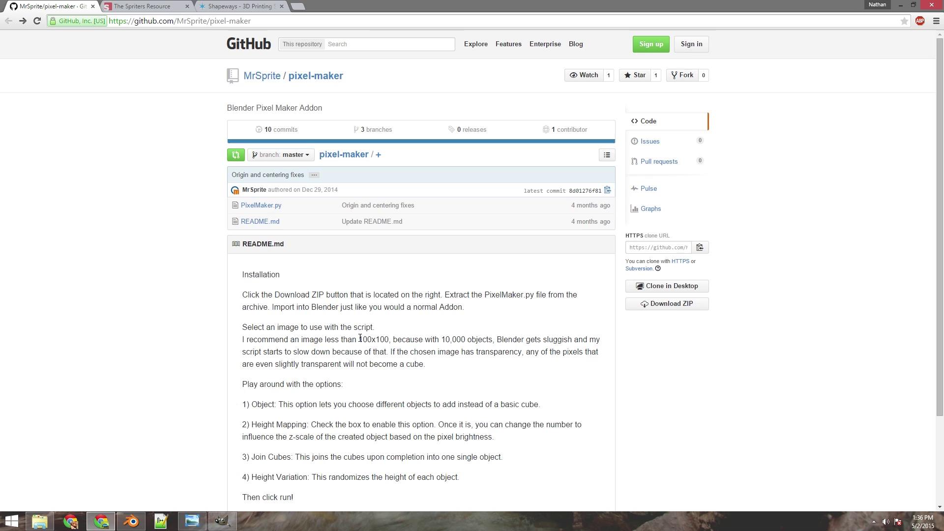
drag(358, 339, 467, 340)
click(497, 339)
- View PixelMaker.py as raw code, then go to The Spriters Resource tab
click(256, 209)
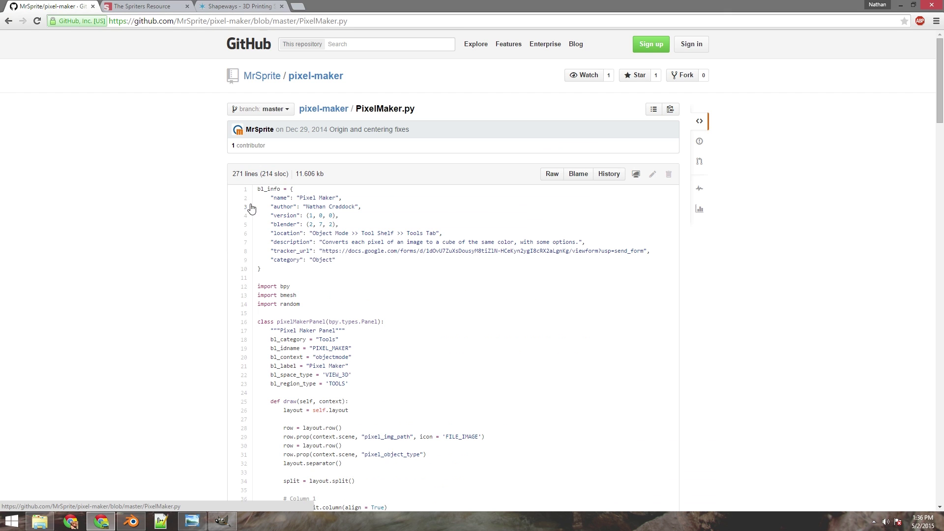
click(550, 181)
right_click(101, 156)
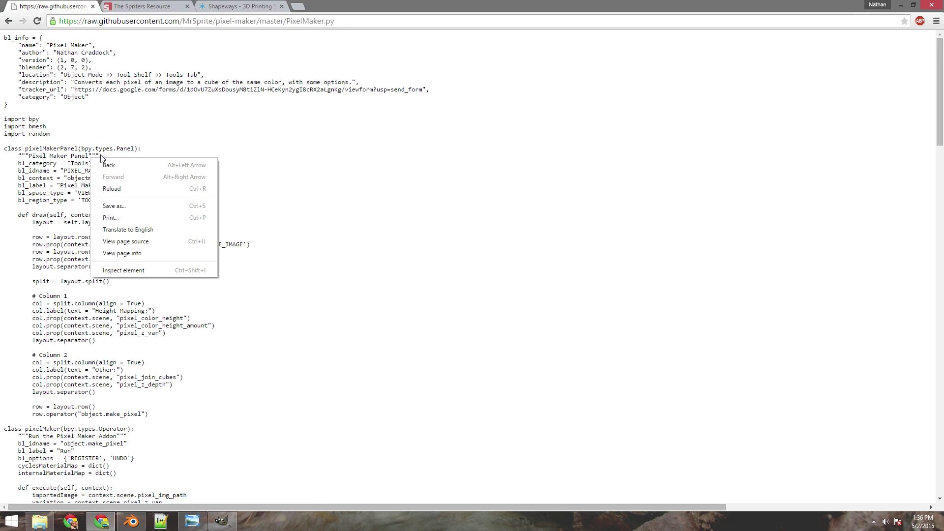
click(87, 116)
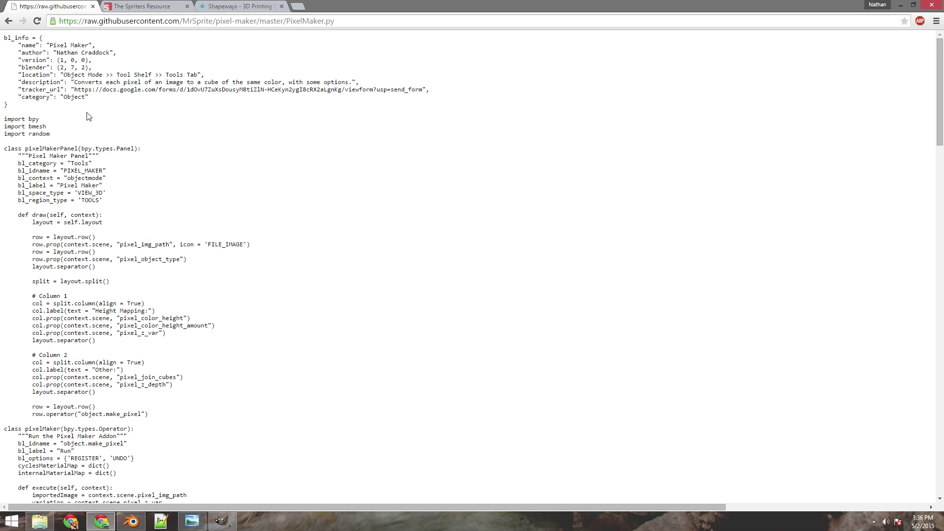
click(123, 6)
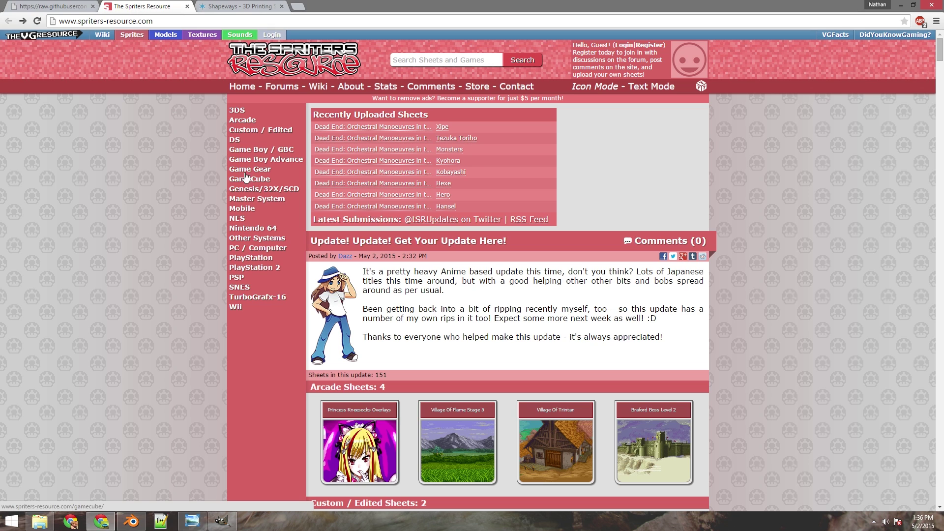
- Find the NES Legend of Zelda Link sprite sheet and save its 432x303 PNG
click(237, 221)
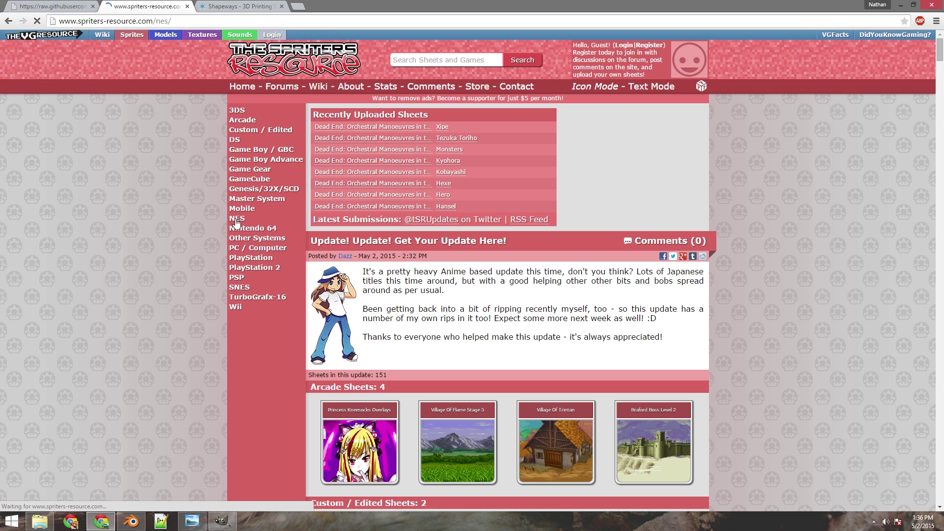
scroll(492, 207, down, 2)
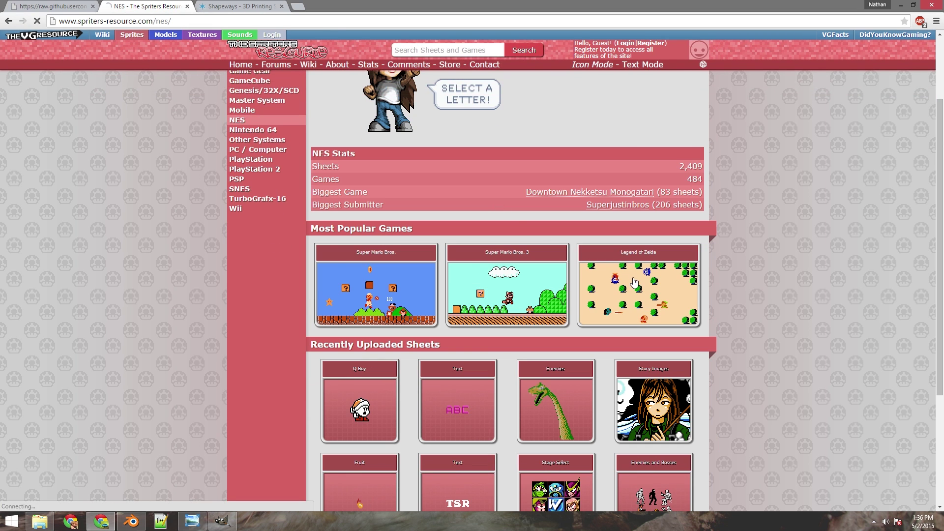
scroll(379, 270, down, 2)
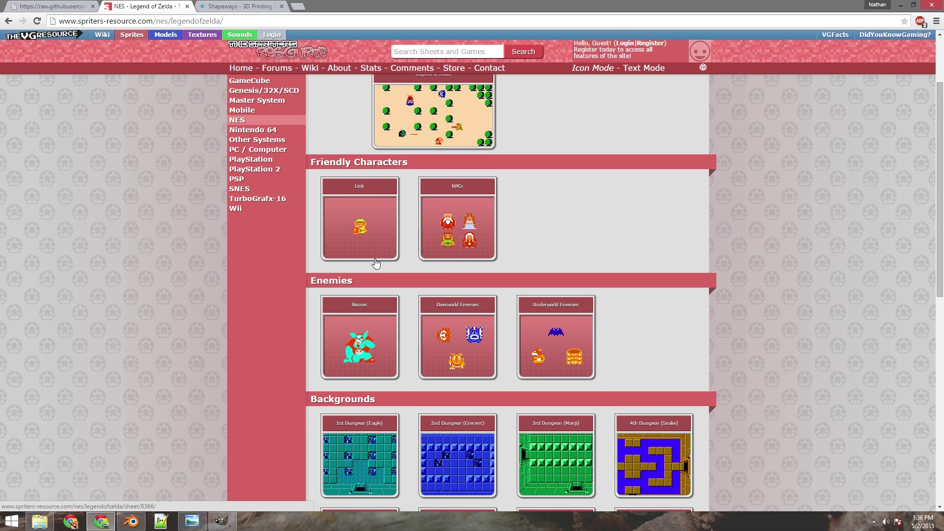
click(362, 227)
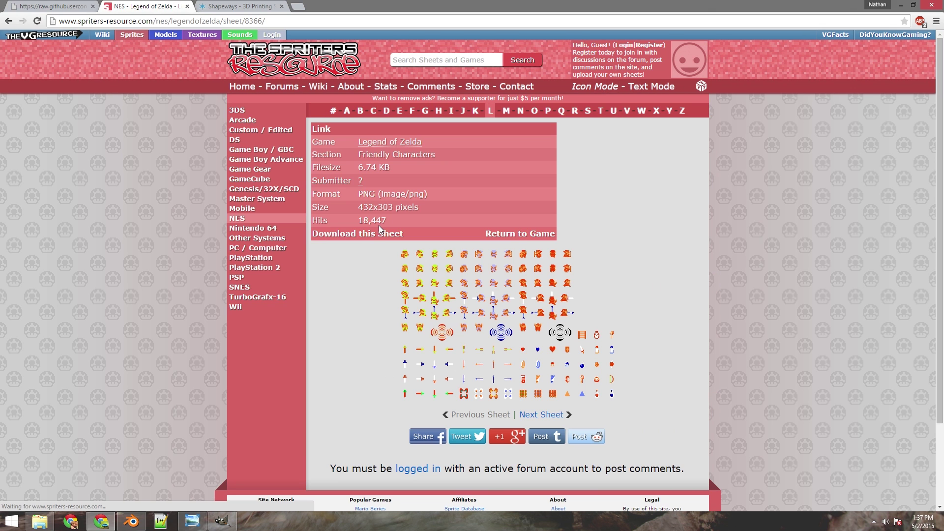
scroll(475, 302, down, 2)
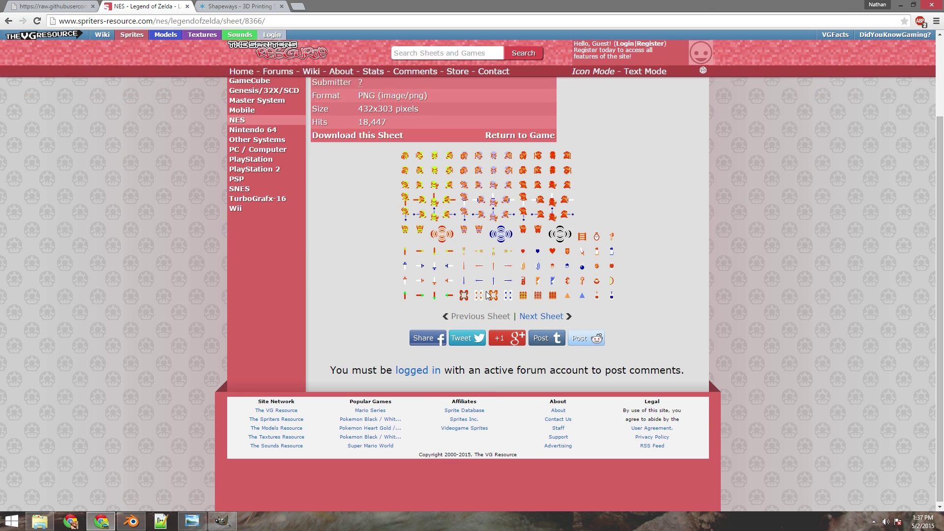
right_click(469, 201)
click(358, 206)
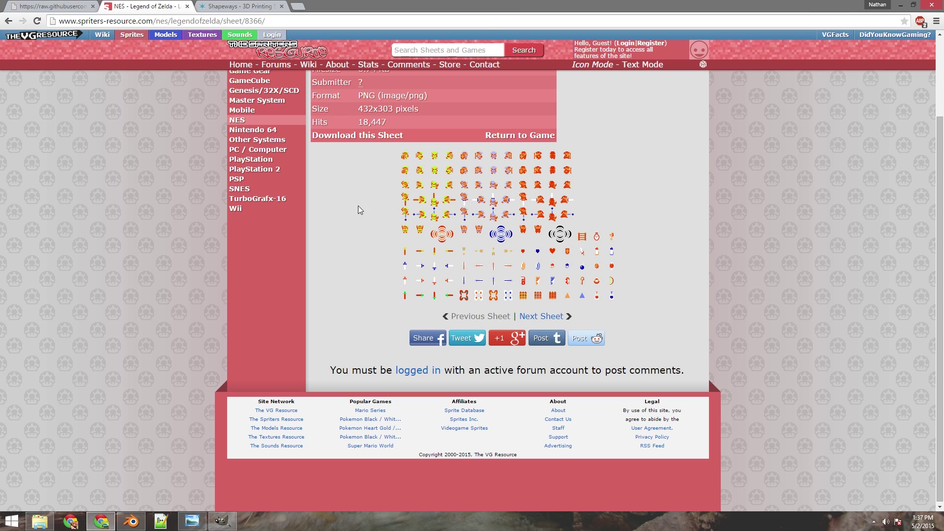
scroll(353, 244, up, 2)
scroll(342, 243, down, 1)
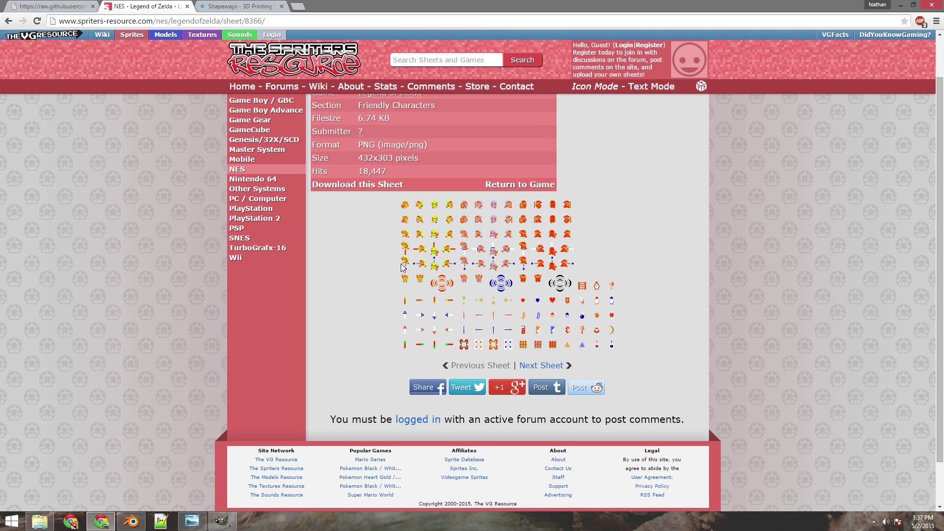
- Zoom in on the sprite sheet in GIMP and select the first 15x16 Link sprite
click(222, 520)
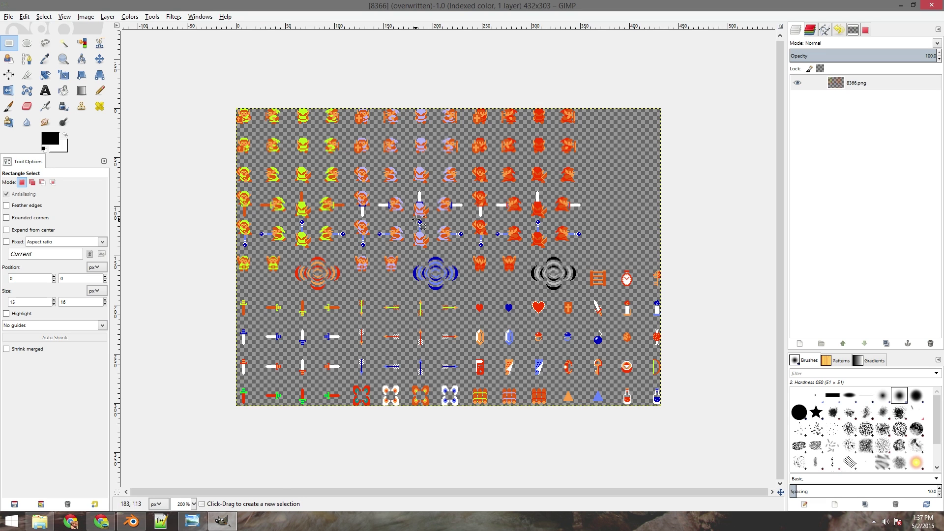
ctrl+scroll(423, 231, up, 2)
ctrl+scroll(394, 195, down, 2)
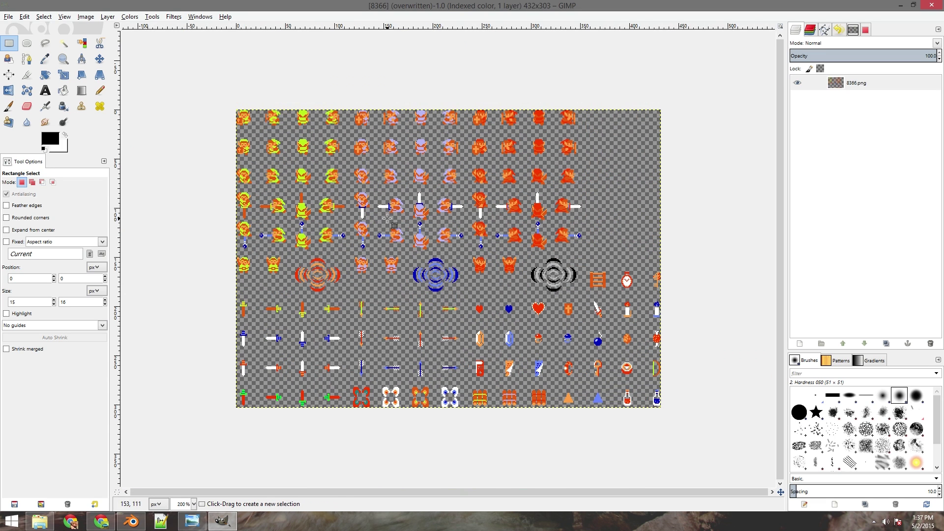
ctrl+scroll(392, 203, up, 1)
ctrl+scroll(346, 179, down, 1)
ctrl+scroll(347, 180, up, 1)
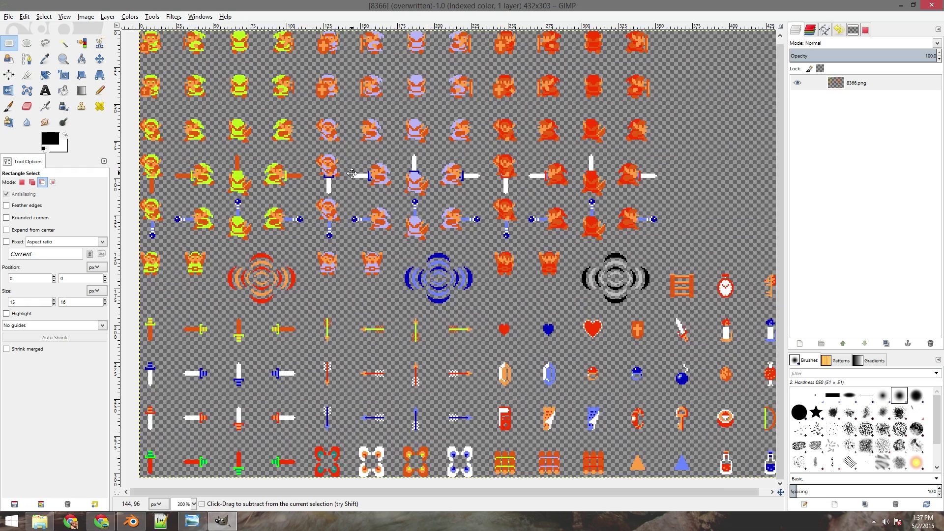
ctrl+scroll(348, 180, up, 2)
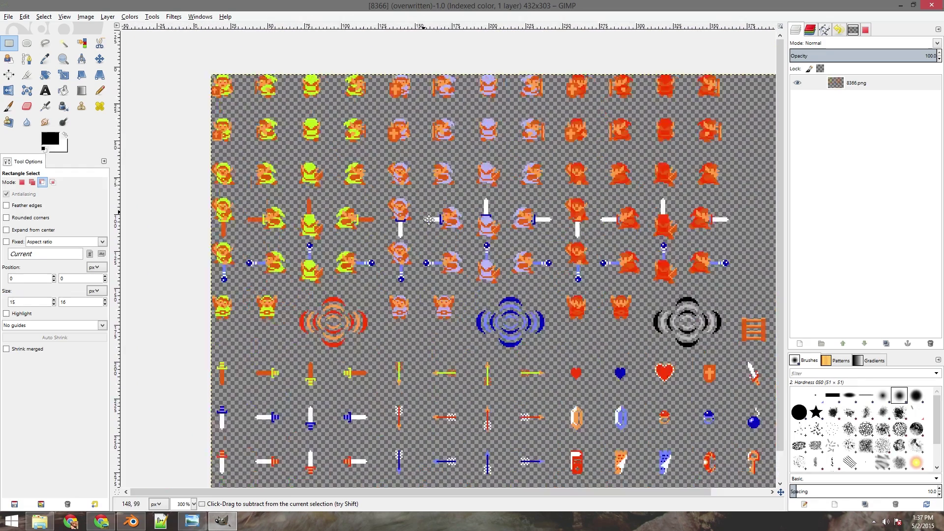
ctrl+scroll(402, 210, up, 3)
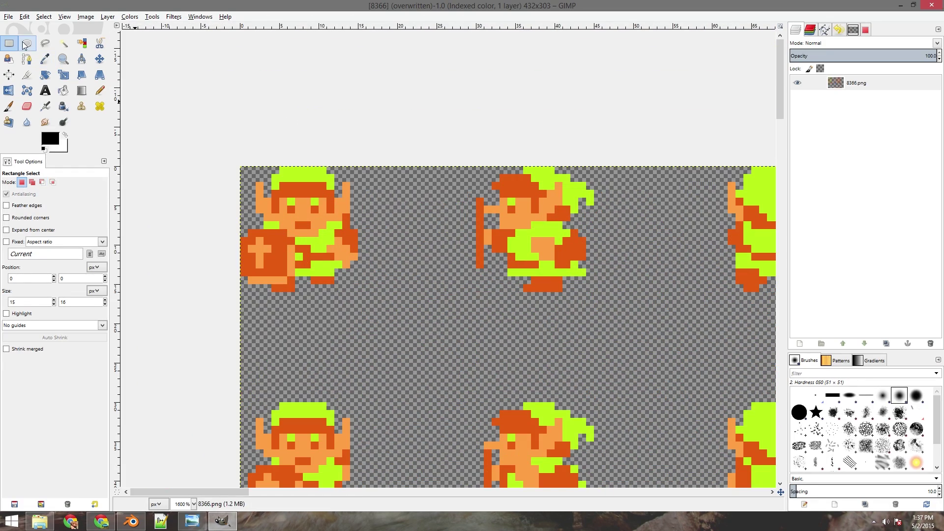
drag(244, 168, 359, 293)
drag(252, 207, 244, 207)
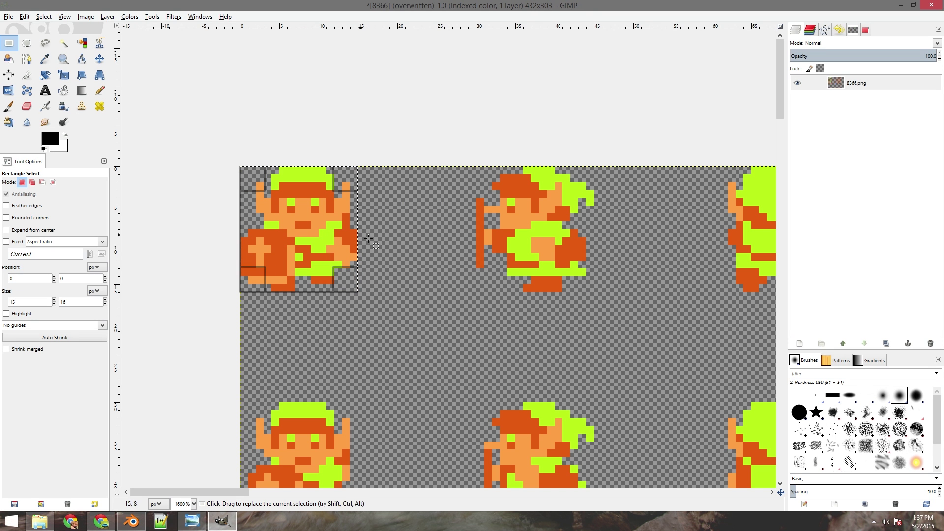
- Crop the image to the selected sprite and overwrite 8366.png
click(85, 16)
click(118, 120)
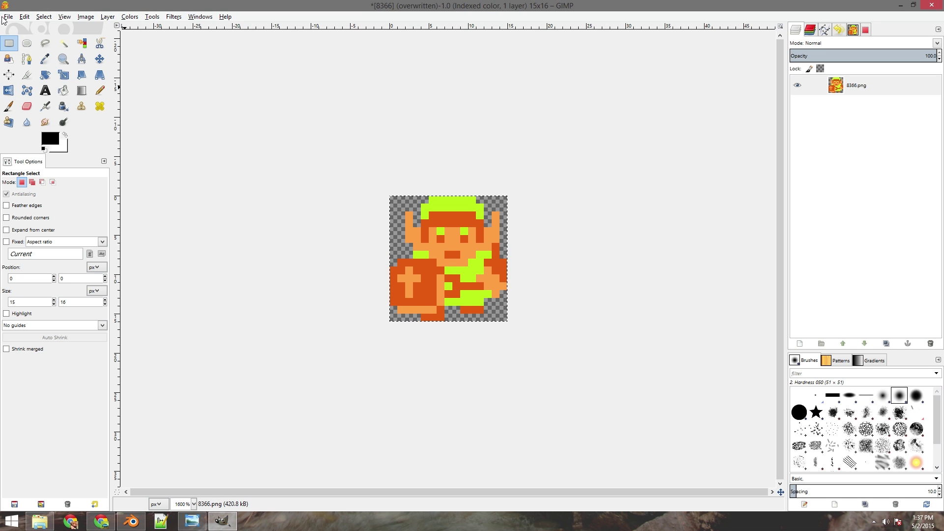
click(24, 16)
key(Escape)
click(8, 16)
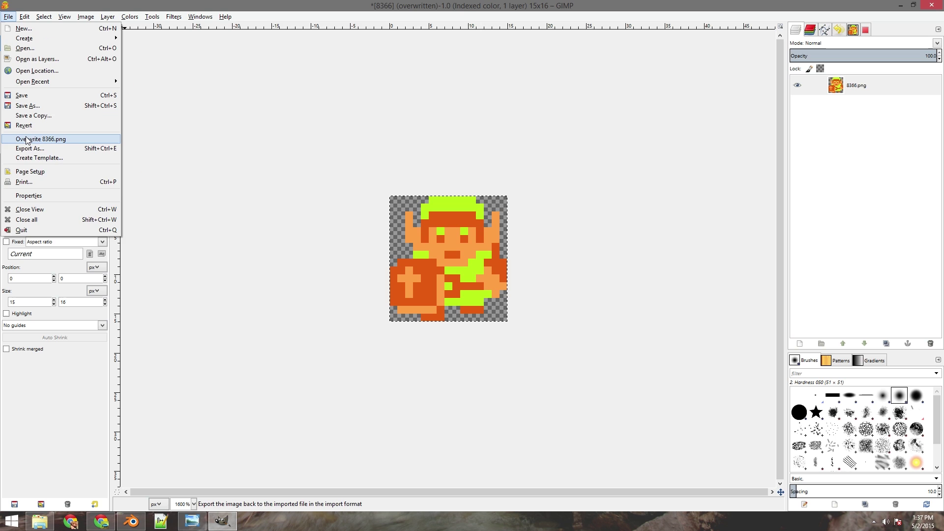
click(45, 139)
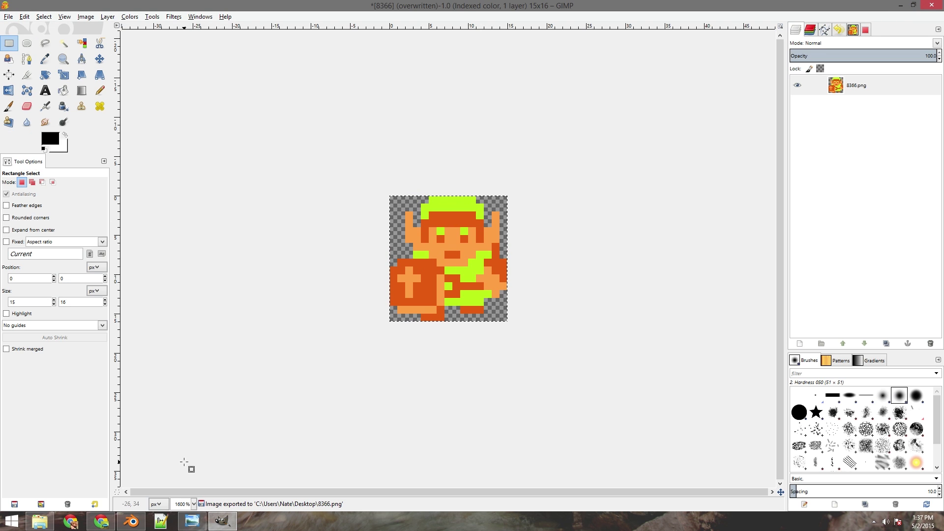
mouse_move(131, 521)
click(131, 448)
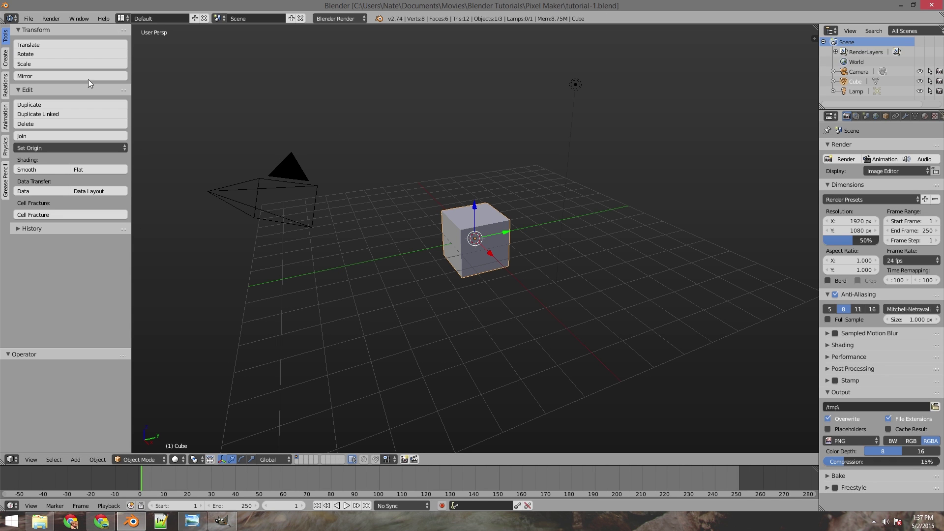
- Install the PixelMaker.py add-on from file via User Preferences > Add-ons
click(28, 18)
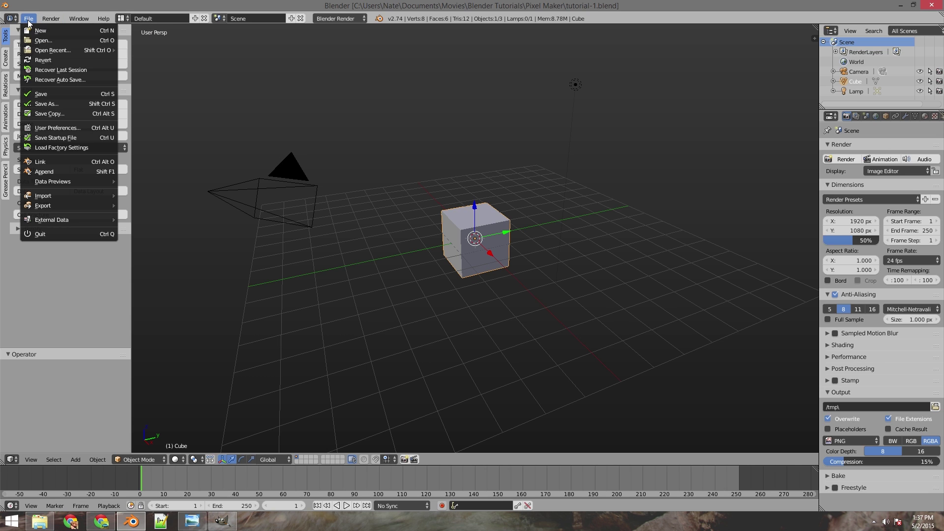
click(44, 128)
drag(204, 23, 394, 72)
drag(465, 289, 466, 321)
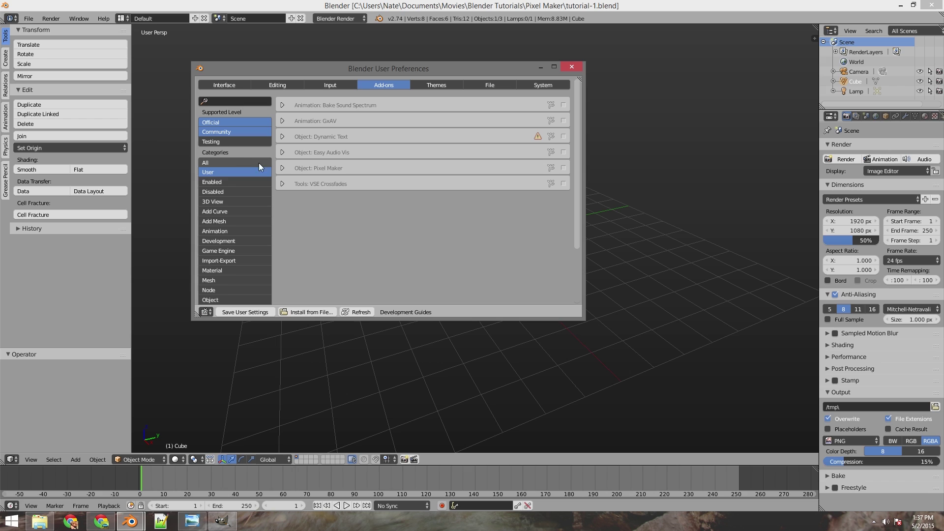
click(206, 163)
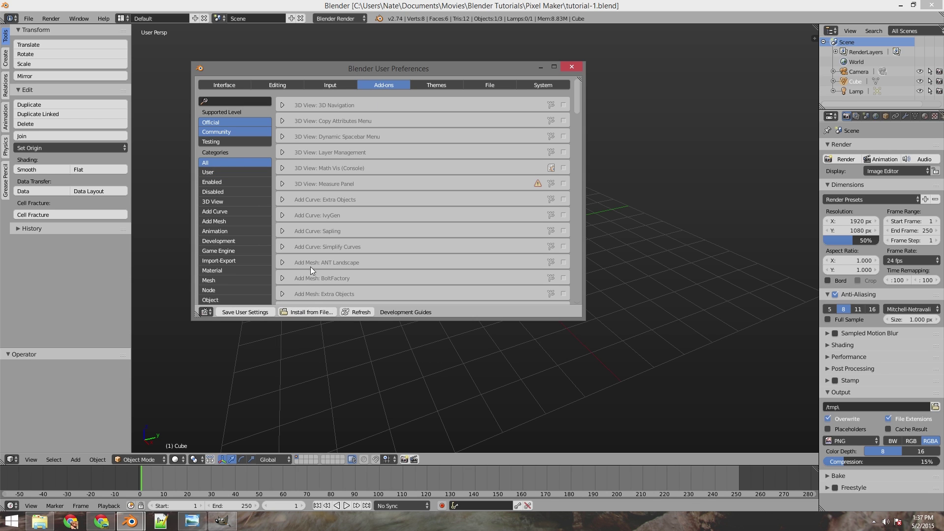
click(305, 313)
click(329, 143)
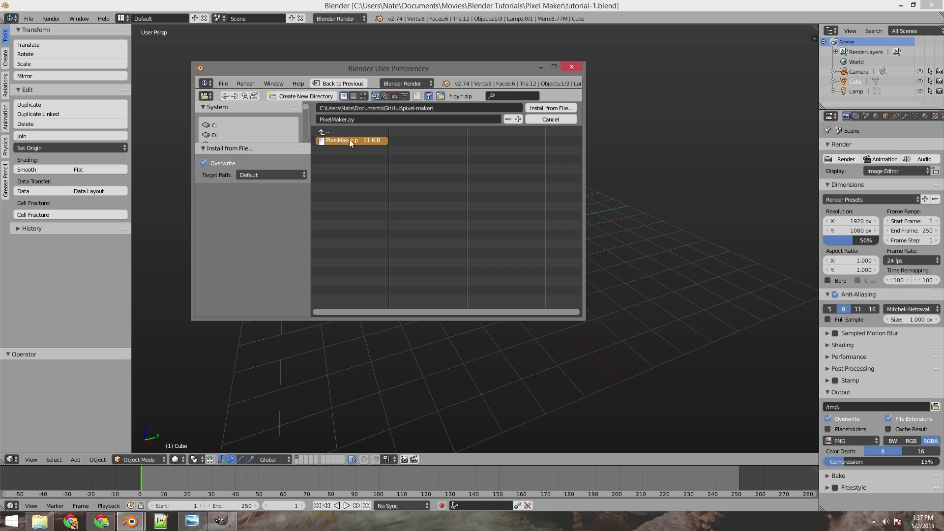
click(549, 107)
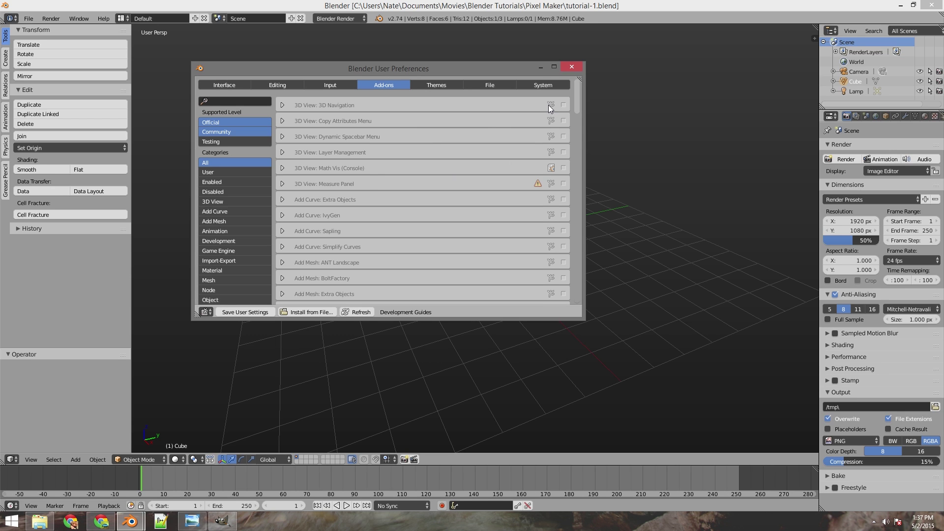
- Enable Pixel Maker under User add-ons, close preferences, and widen the tool shelf
click(211, 173)
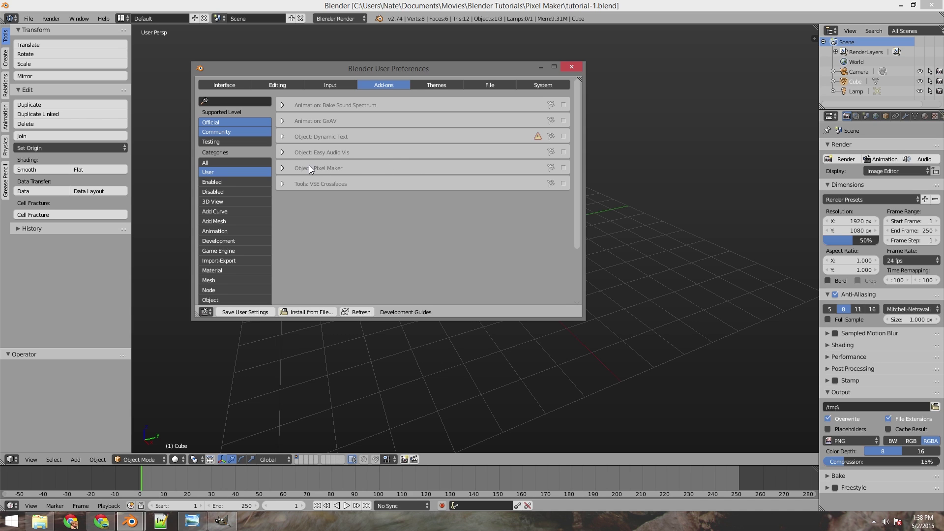
click(563, 168)
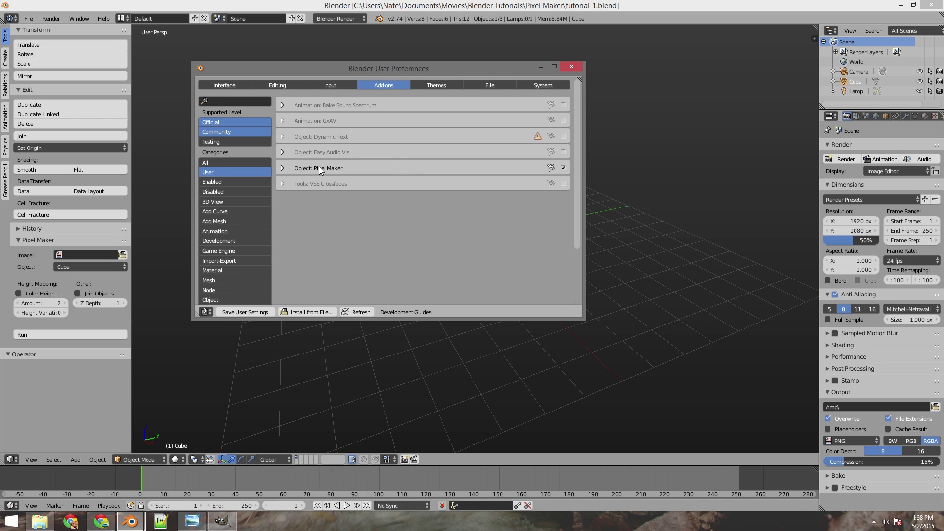
click(572, 67)
drag(132, 127, 155, 127)
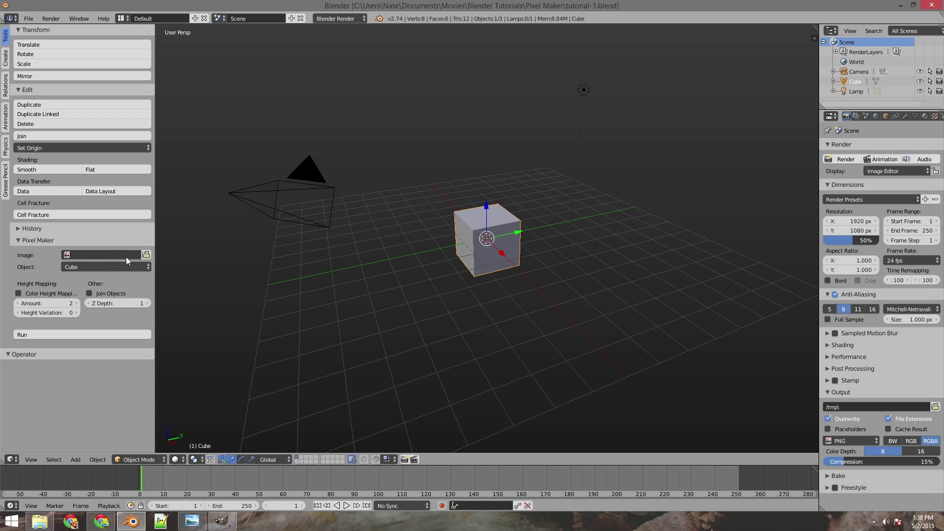
- Set Pixel Maker's image to Link.png and tick Join Objects
click(146, 254)
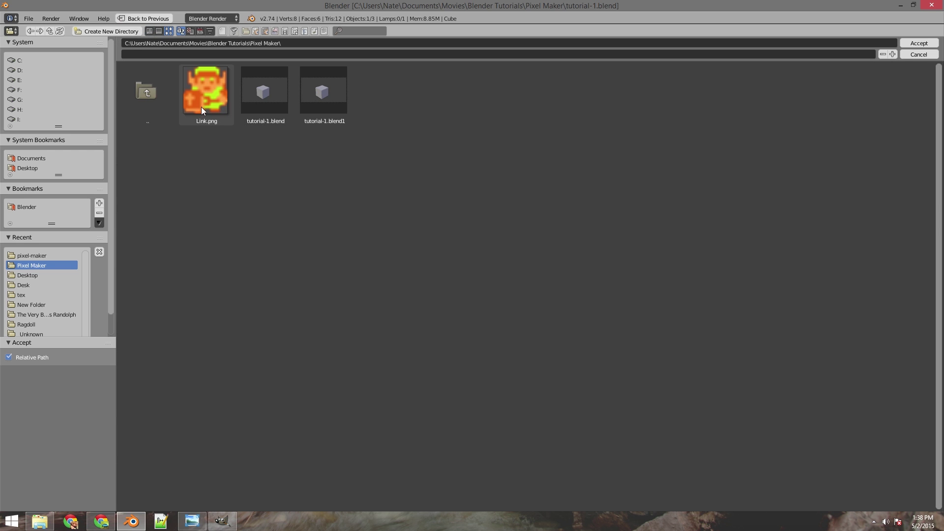
click(225, 100)
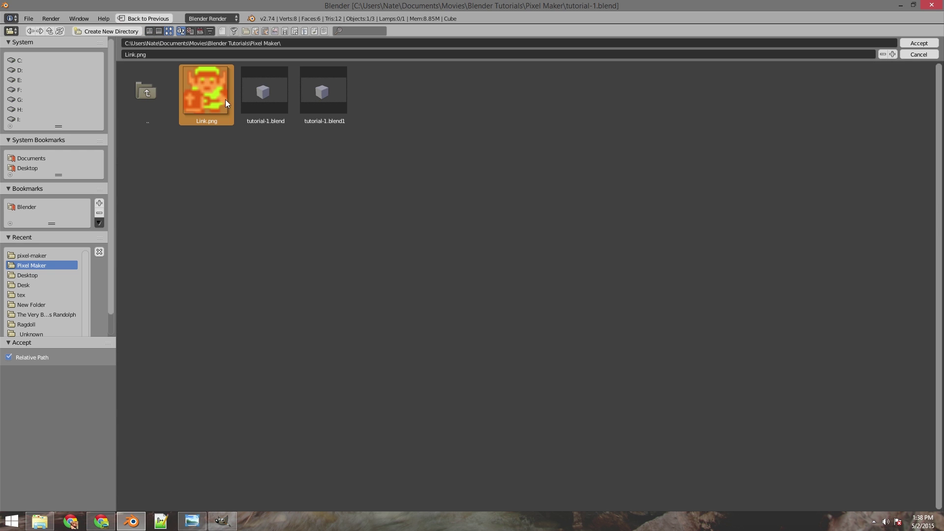
click(918, 43)
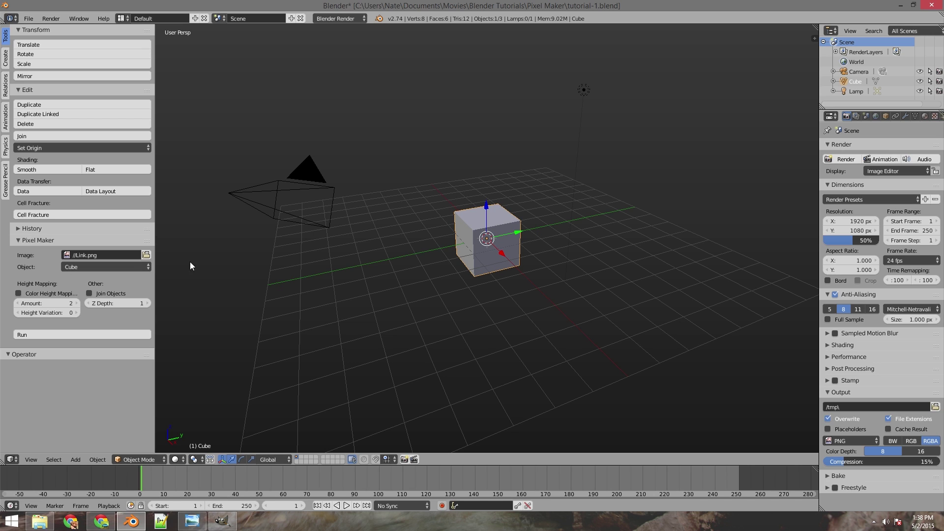
click(89, 294)
middle_drag(427, 209, 458, 240)
- Delete the default camera, cube and lamp from the scene
middle_drag(495, 278, 393, 275)
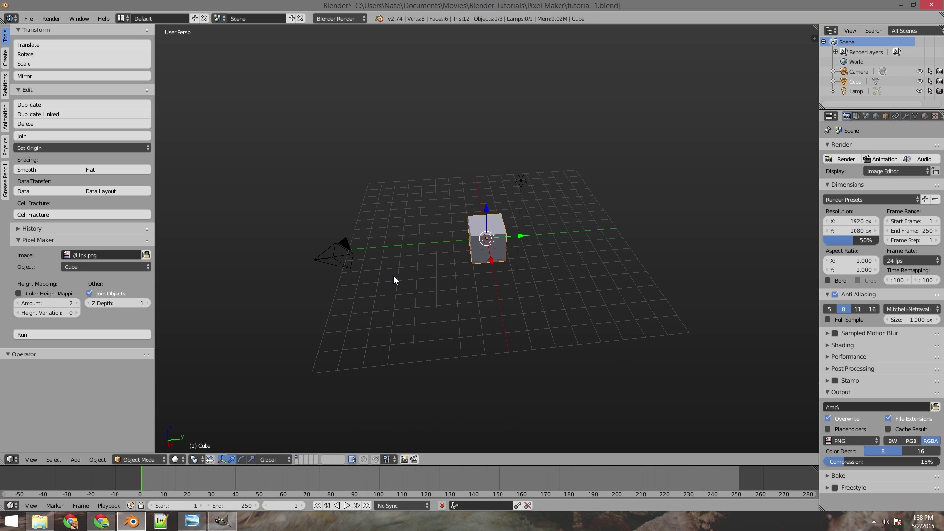
key(a)
key(a)
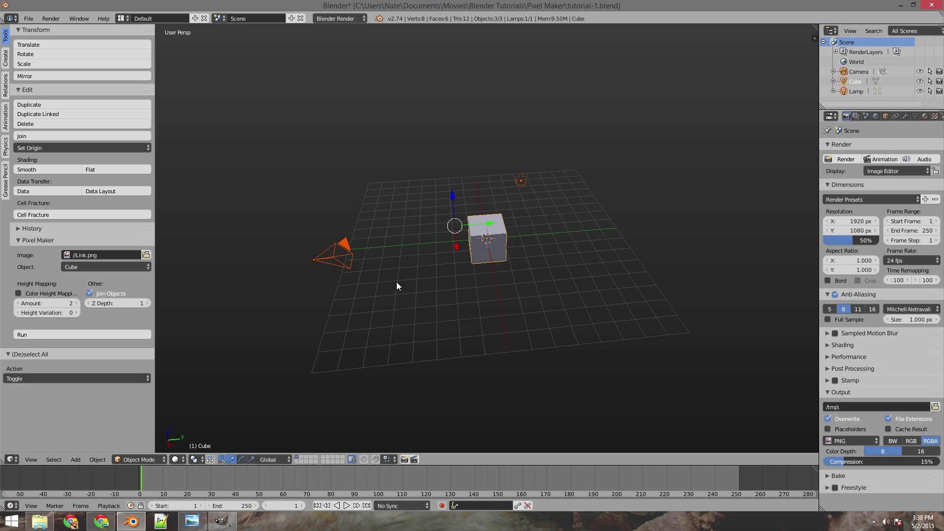
key(x)
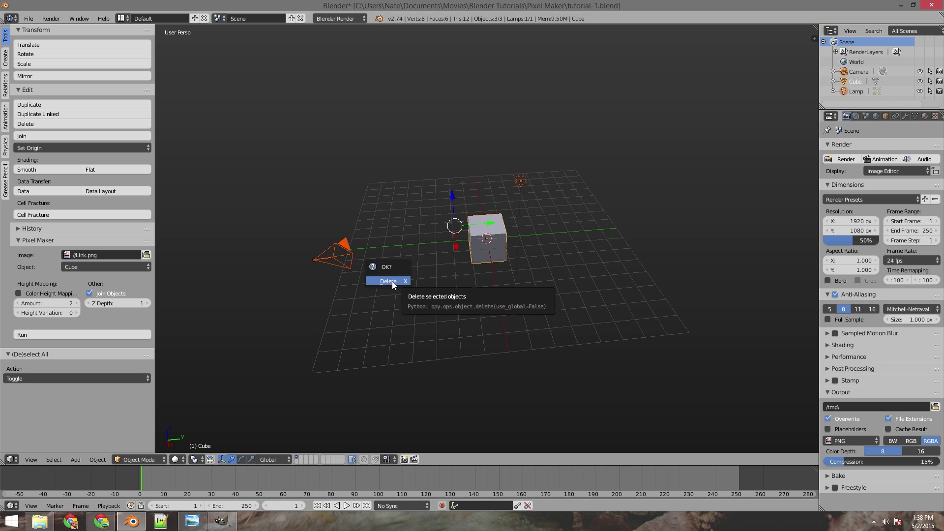
click(391, 281)
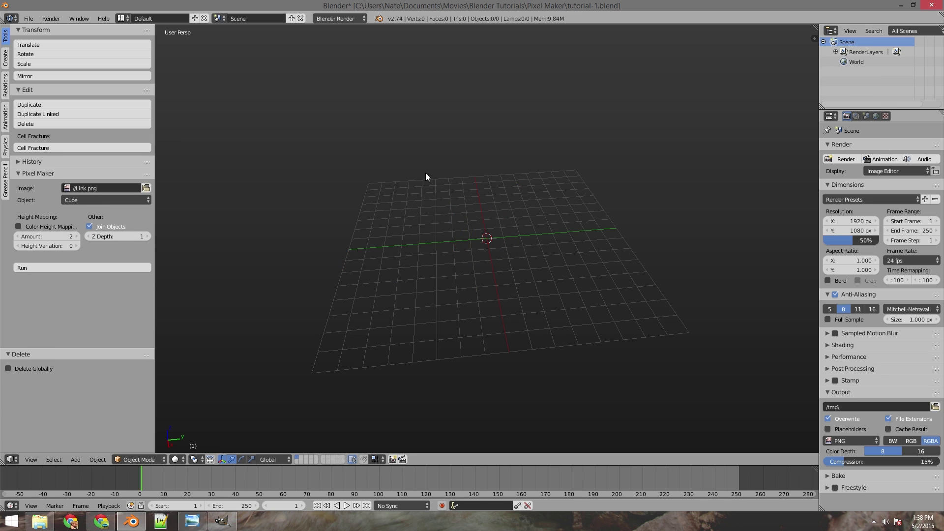
- Run Pixel Maker to build the blocky Link mesh and orbit around it
click(123, 267)
middle_drag(198, 262, 524, 208)
scroll(518, 247, down, 4)
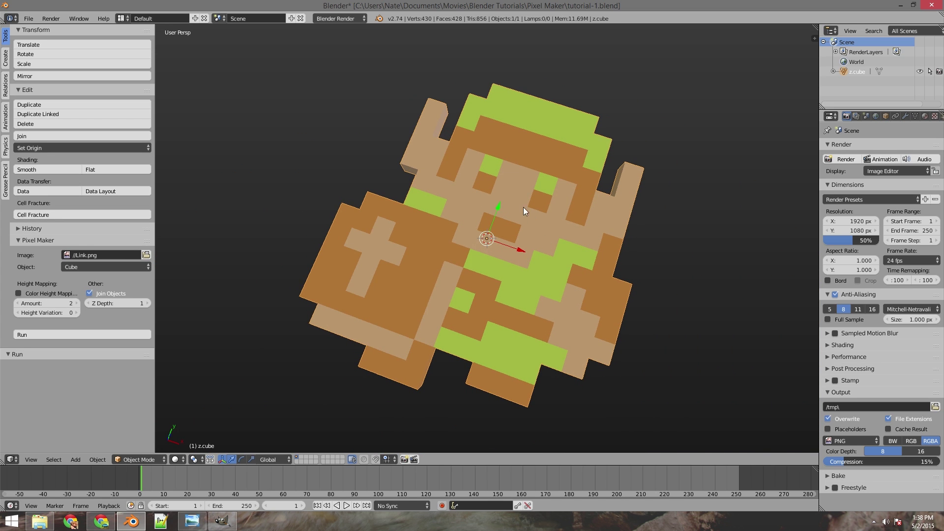
mouse_move(550, 270)
middle_down()
mouse_move(562, 225)
mouse_move(563, 237)
mouse_move(527, 209)
mouse_move(538, 251)
middle_up()
key(z)
key(z)
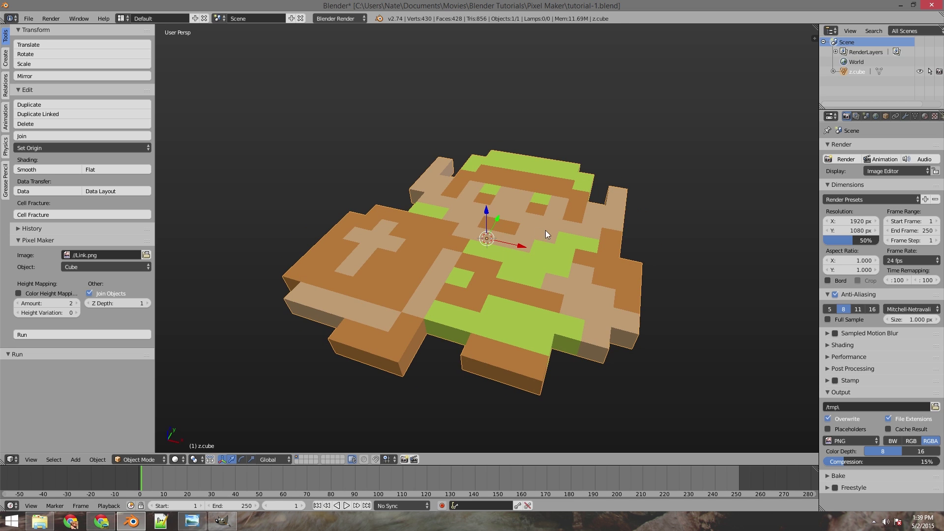
mouse_move(544, 230)
middle_down()
mouse_move(513, 257)
mouse_move(523, 213)
mouse_move(541, 216)
middle_up()
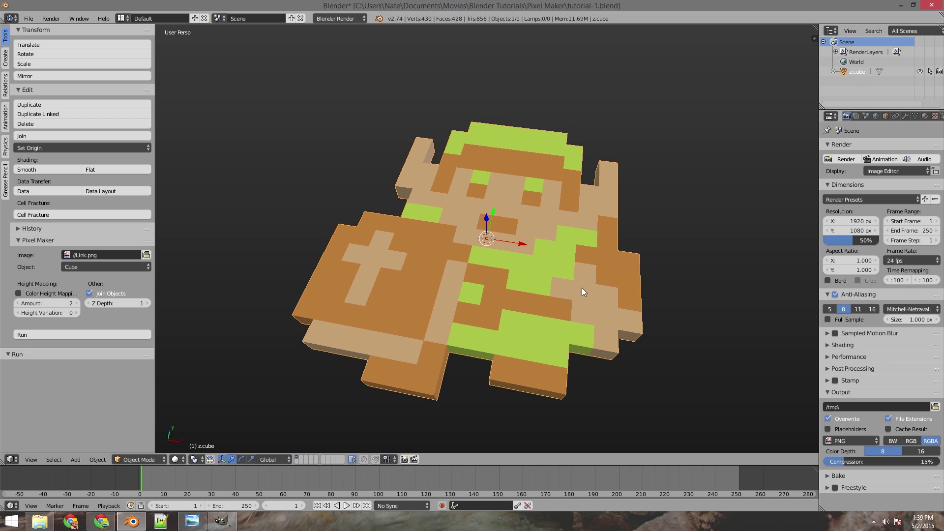
middle_drag(582, 289, 507, 245)
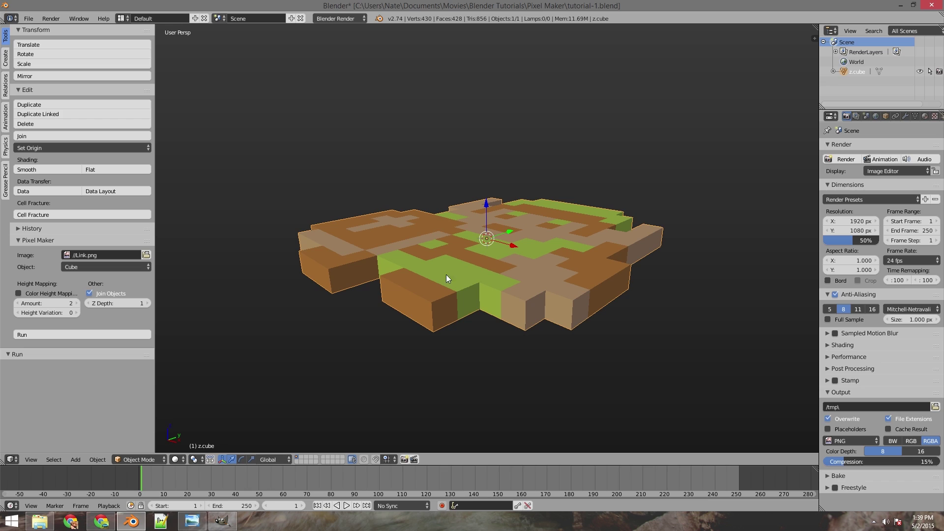
- Rename z.cube to Link in the Outliner, save over the blend file, and check the front view
double_click(856, 74)
text(Link)
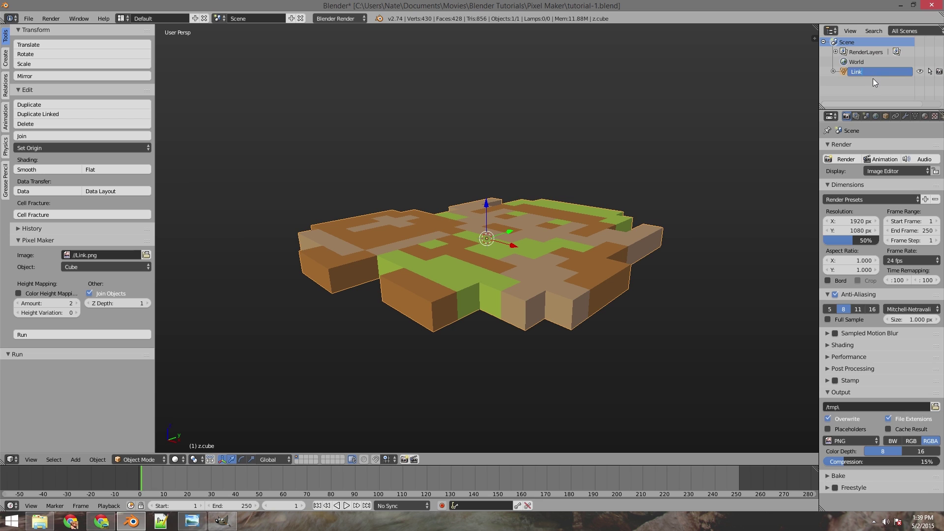
key(Return)
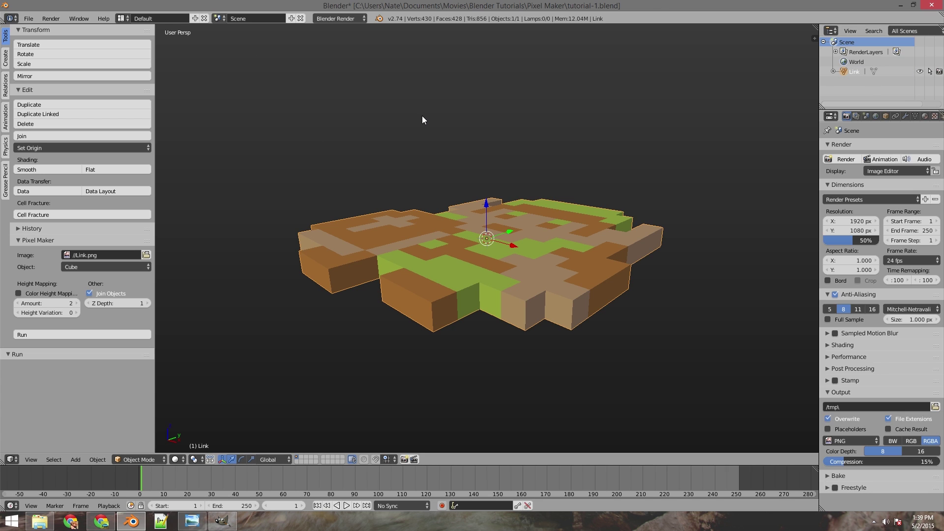
key(ctrl+s)
click(351, 117)
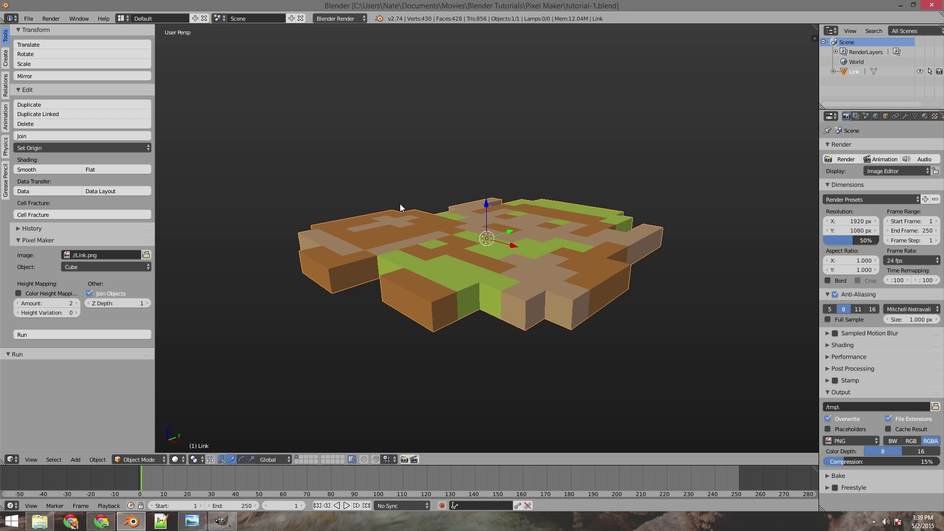
middle_drag(400, 204, 480, 256)
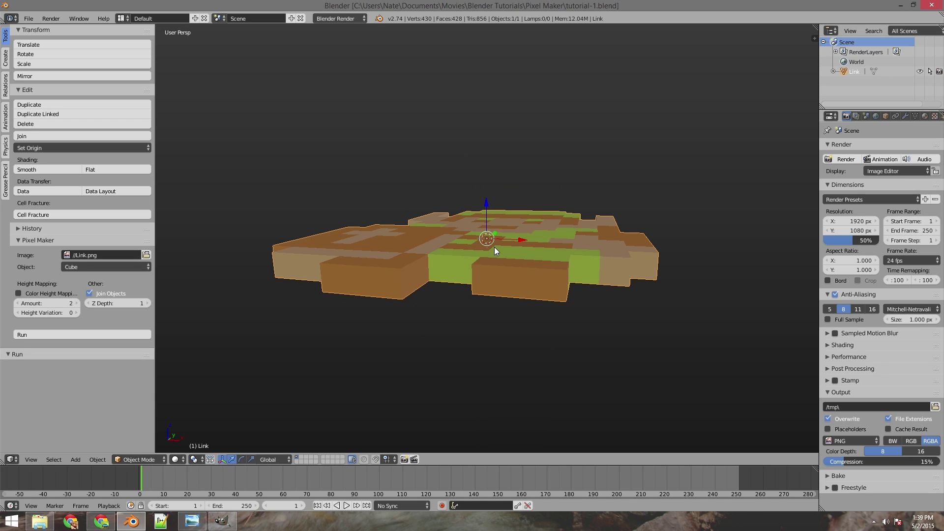
key(KP_1)
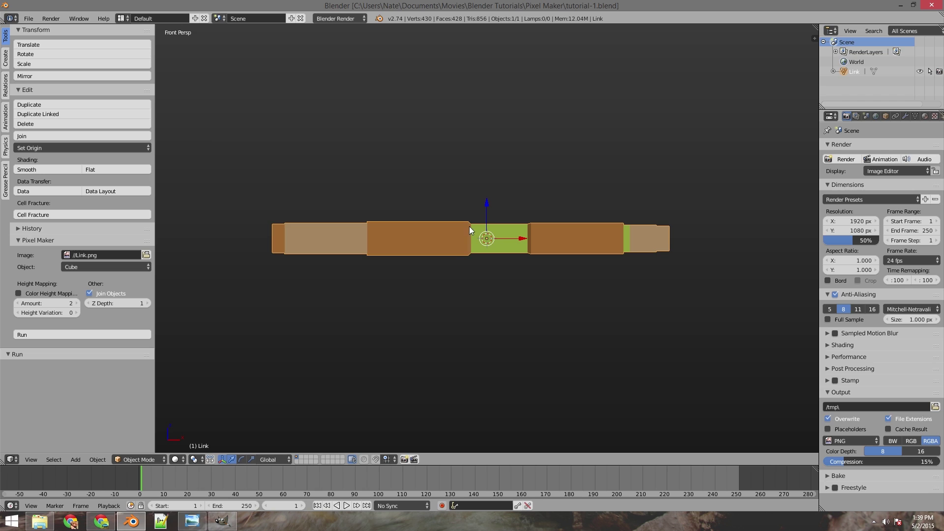
middle_drag(508, 222, 476, 252)
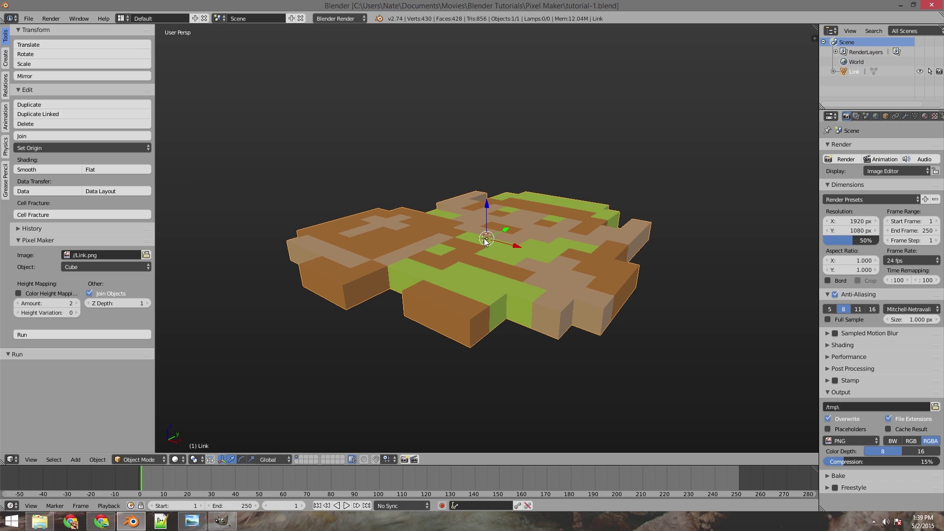
- Set Scene units to Metric, then search '3D P' and enable Mesh: 3D Print Toolbox
click(866, 116)
click(871, 212)
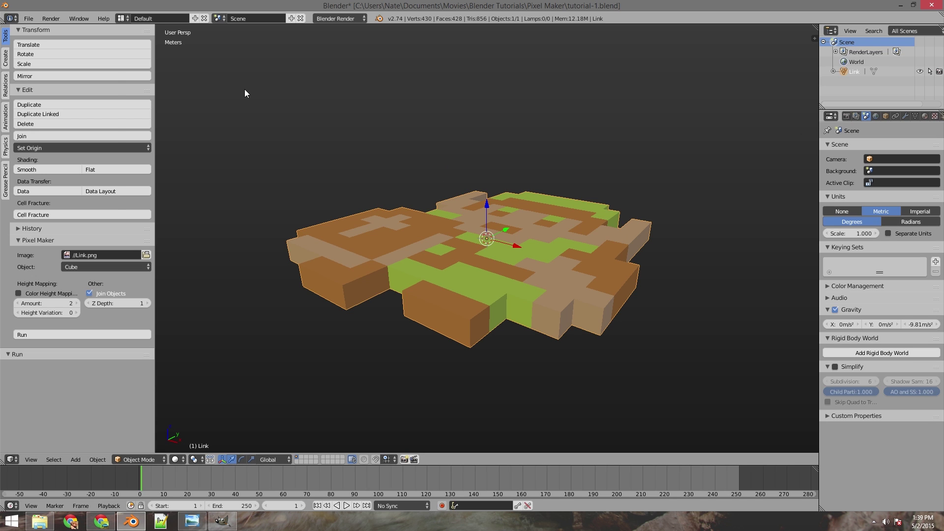
click(29, 18)
click(42, 127)
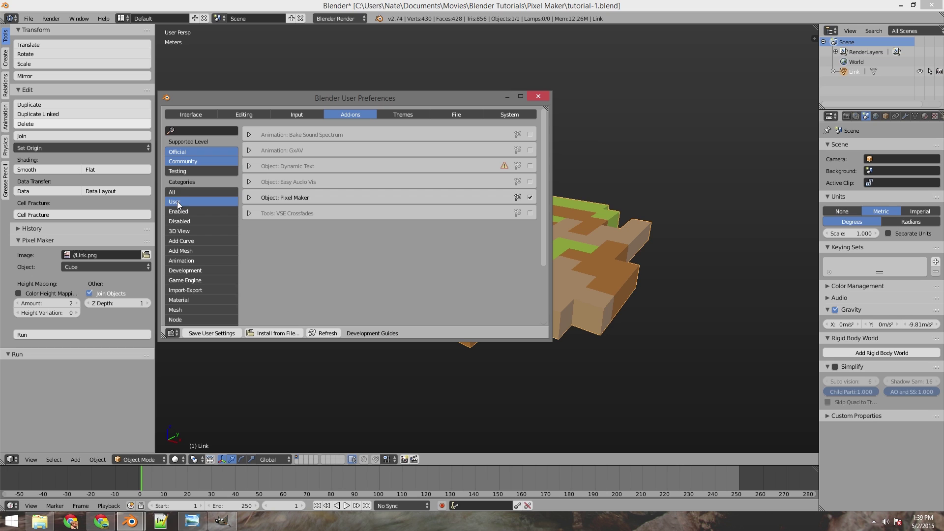
click(176, 192)
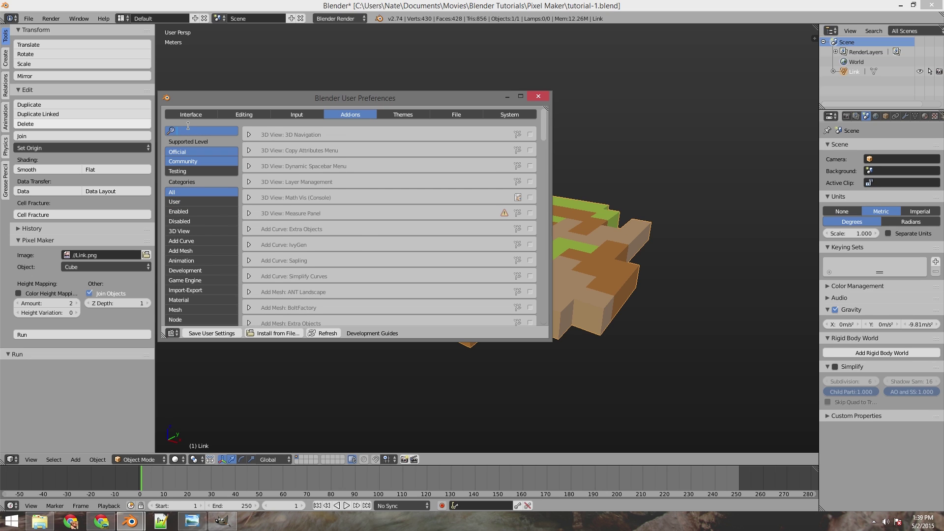
text(3D P)
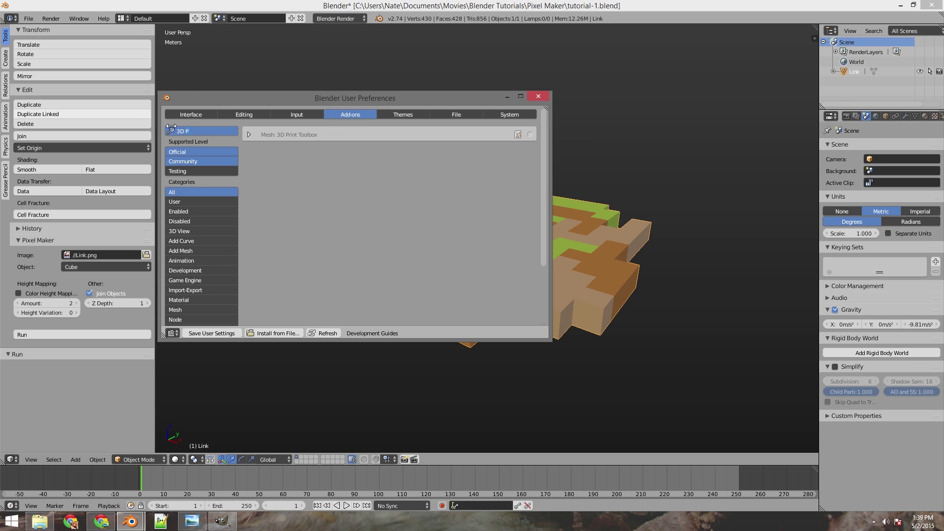
click(531, 133)
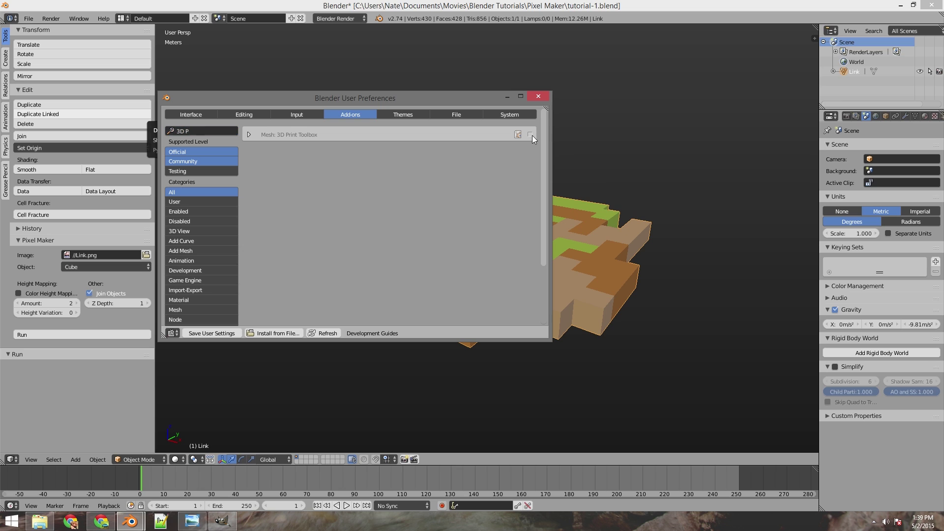
click(530, 133)
click(537, 96)
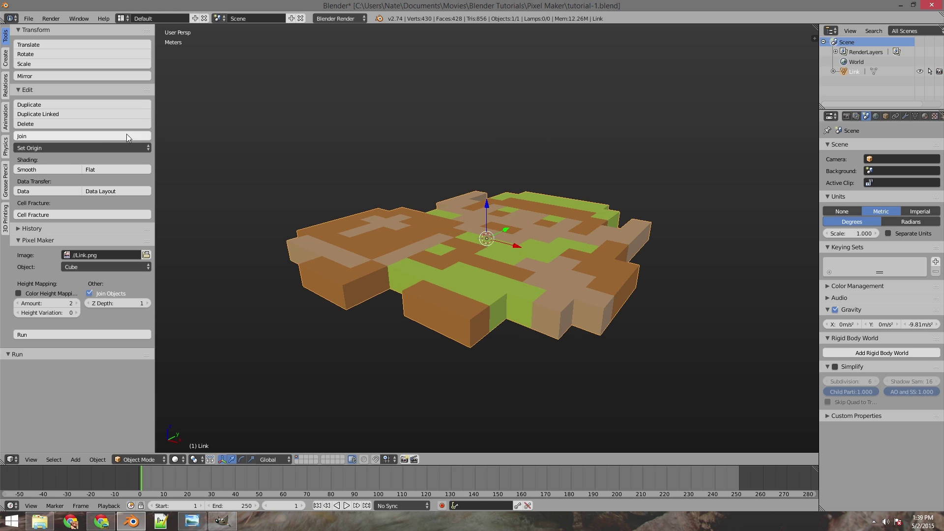
- Scale the Link model to a 5cm bounding length with the 3D Print Toolbox
click(5, 219)
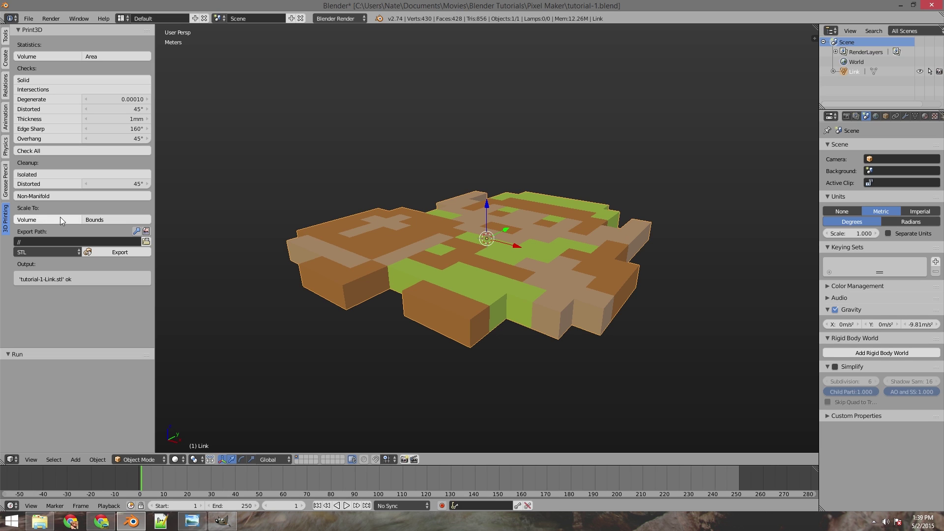
click(91, 219)
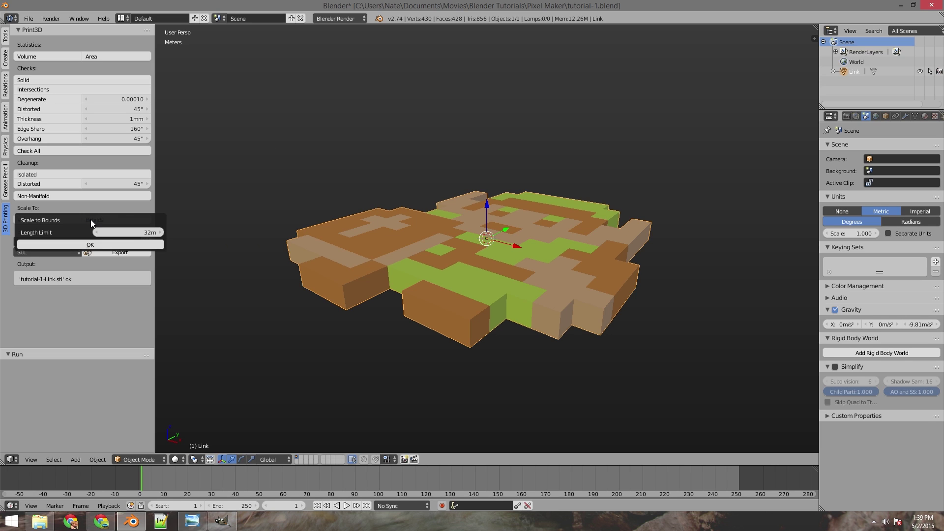
click(127, 231)
text(5cm)
click(121, 247)
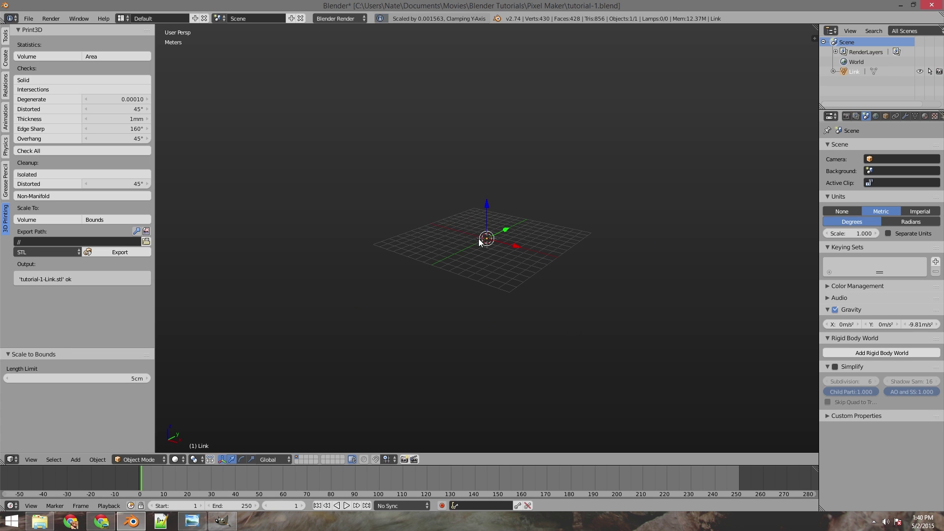
- Snap the 3D cursor back to the world origin and view the model from the front
scroll(501, 273, up, 15)
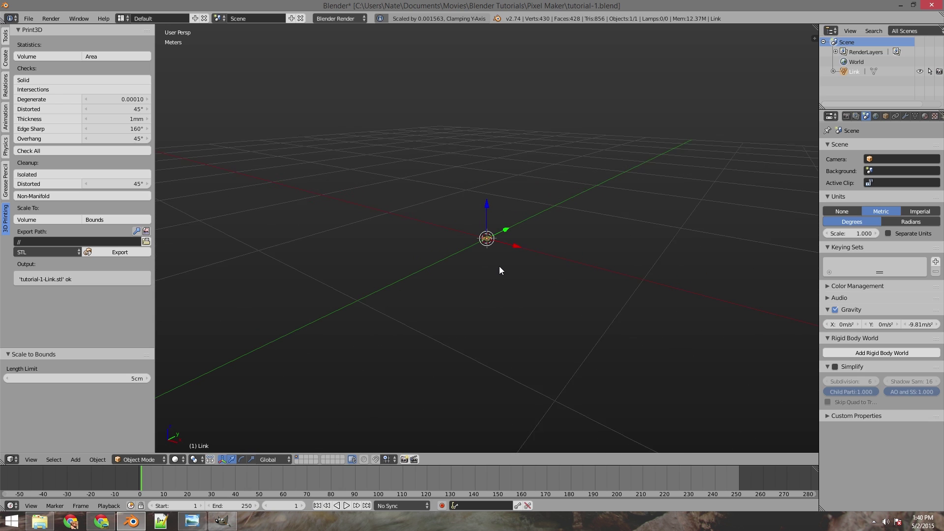
middle_drag(496, 267, 567, 331)
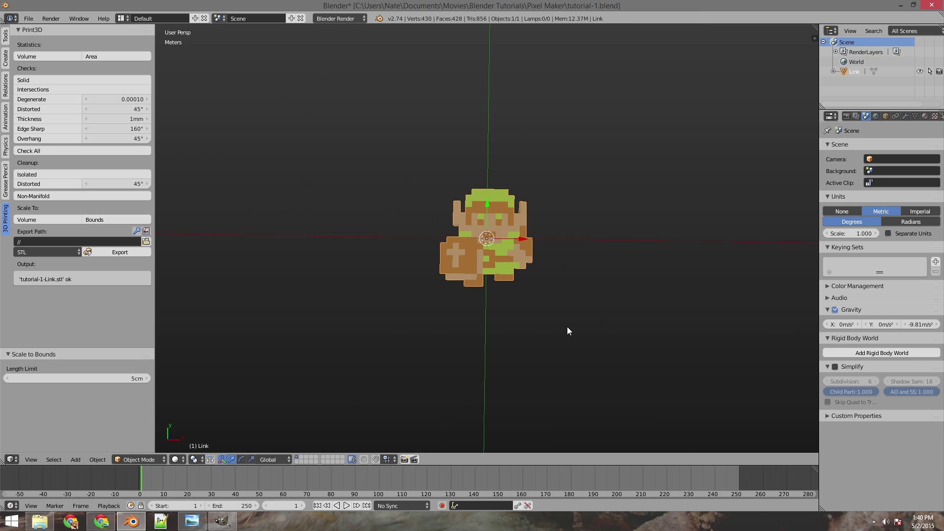
click(475, 270)
middle_drag(546, 288, 531, 264)
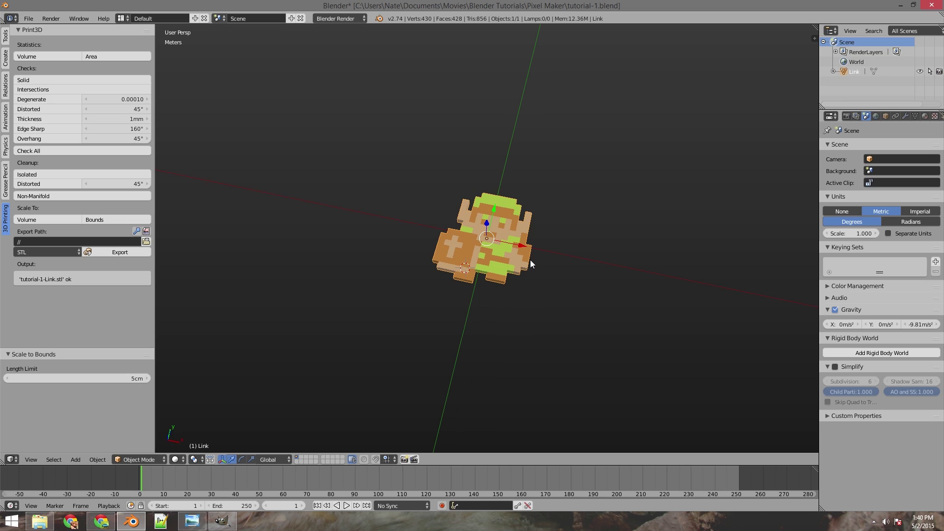
key(shift+s)
click(509, 301)
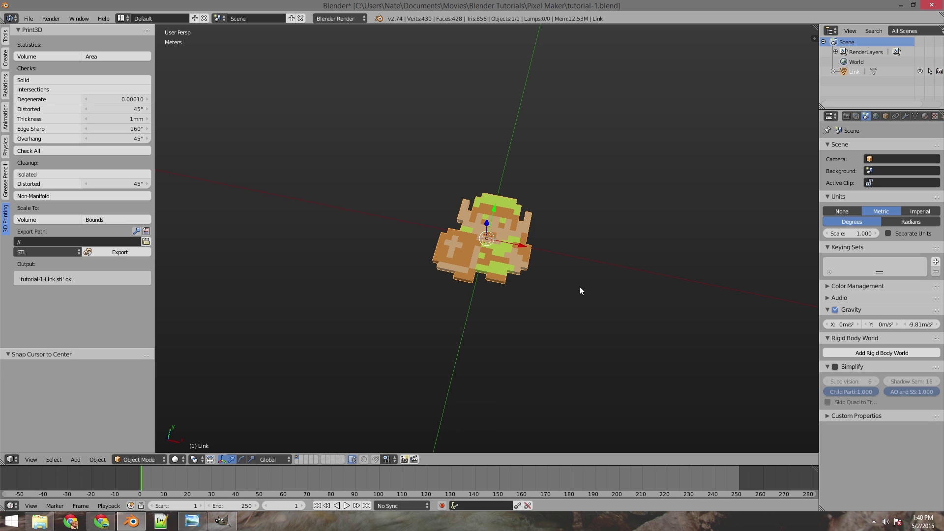
middle_drag(580, 286, 546, 250)
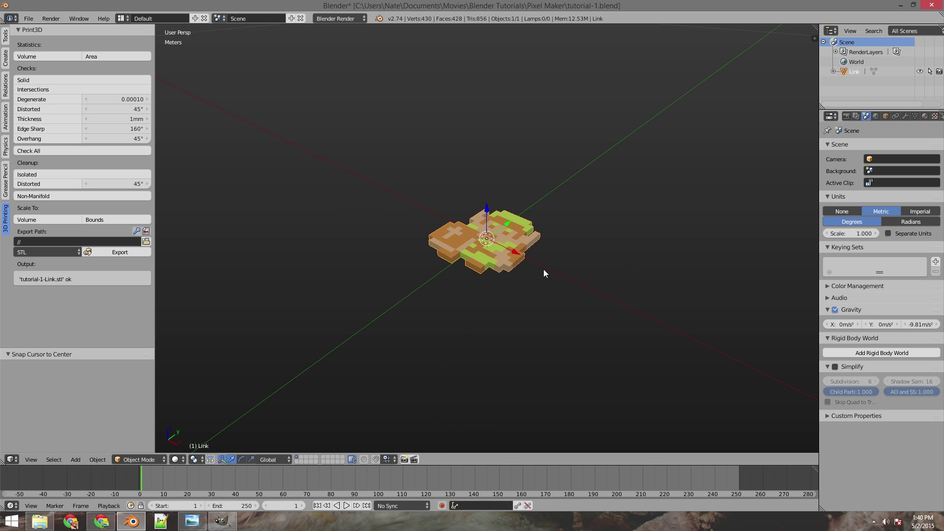
key(KP_1)
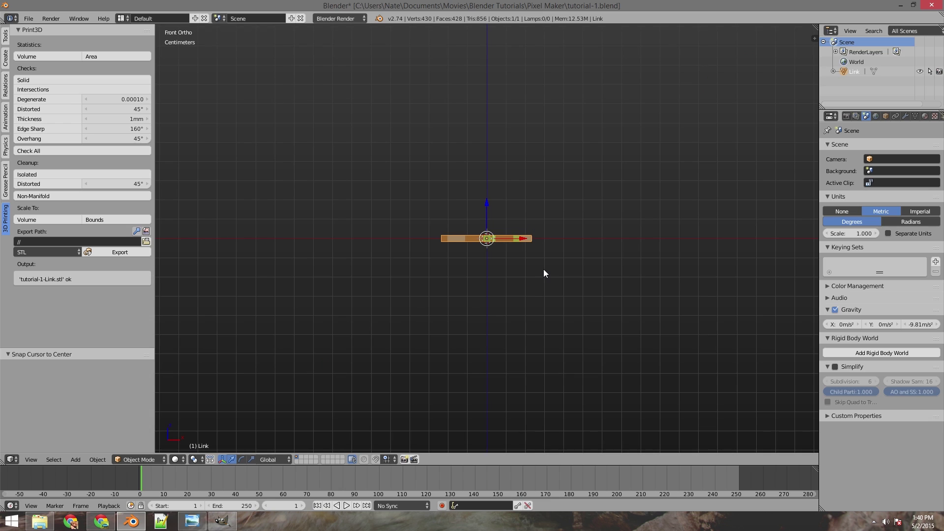
middle_drag(581, 231, 565, 251)
- Show the sidebar with Link's dimensions, 4.687 × 5 × 3.125 cm
key(n)
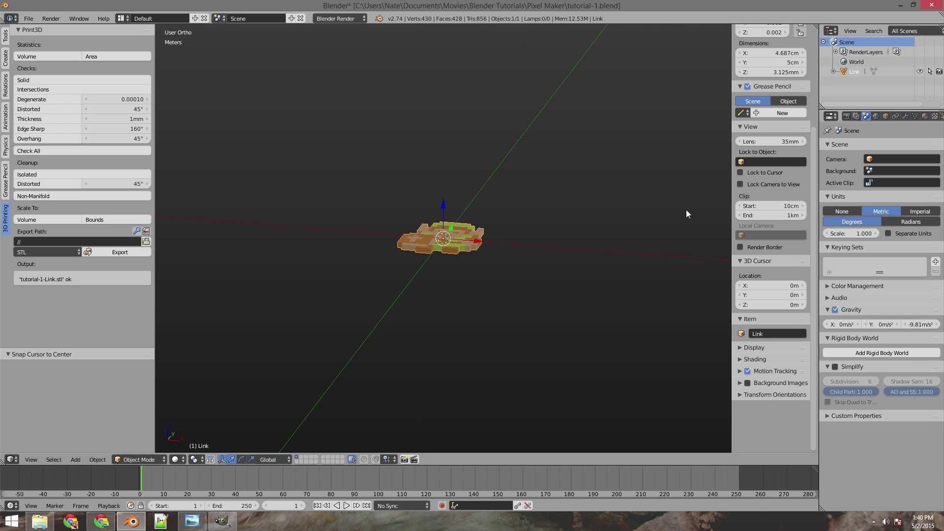
scroll(787, 154, up, 5)
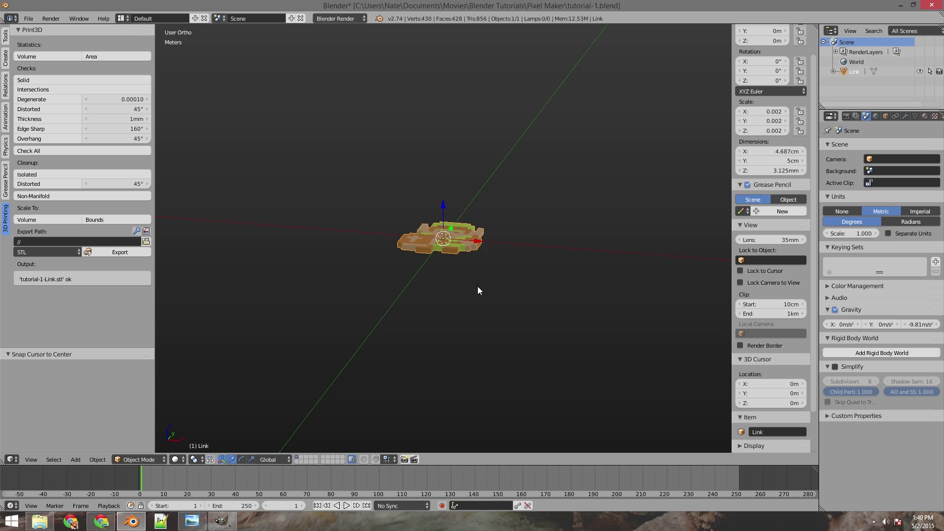
middle_drag(477, 286, 437, 254)
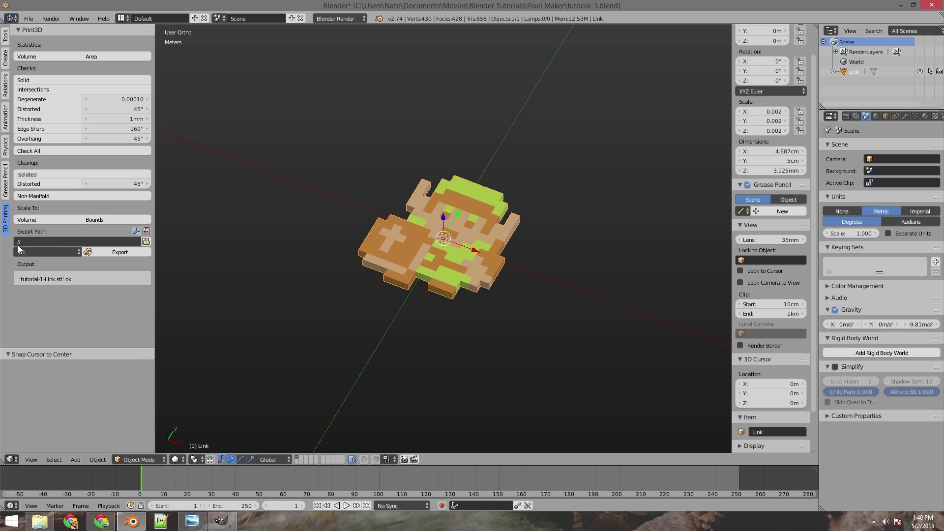
- Switch the export format from STL to X3D and export tutorial-1-Link.x3d
click(39, 252)
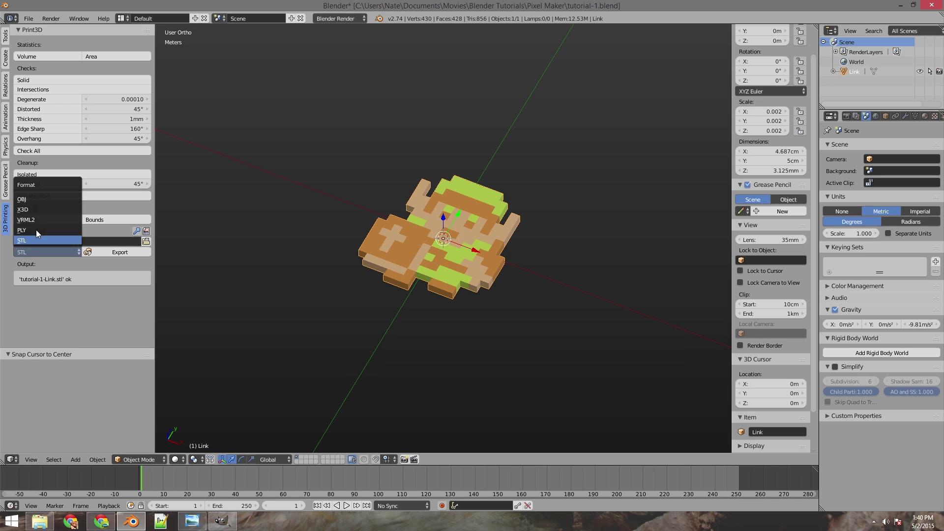
click(21, 210)
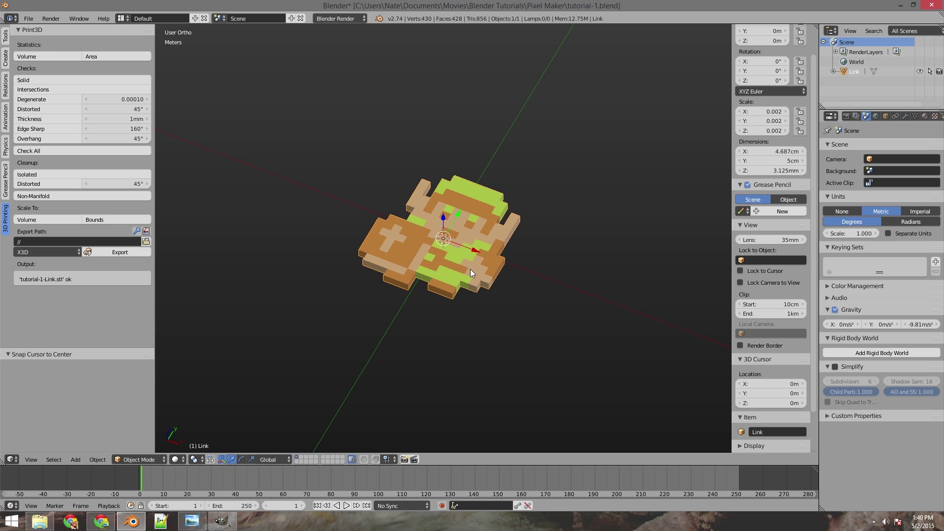
middle_drag(470, 269, 398, 285)
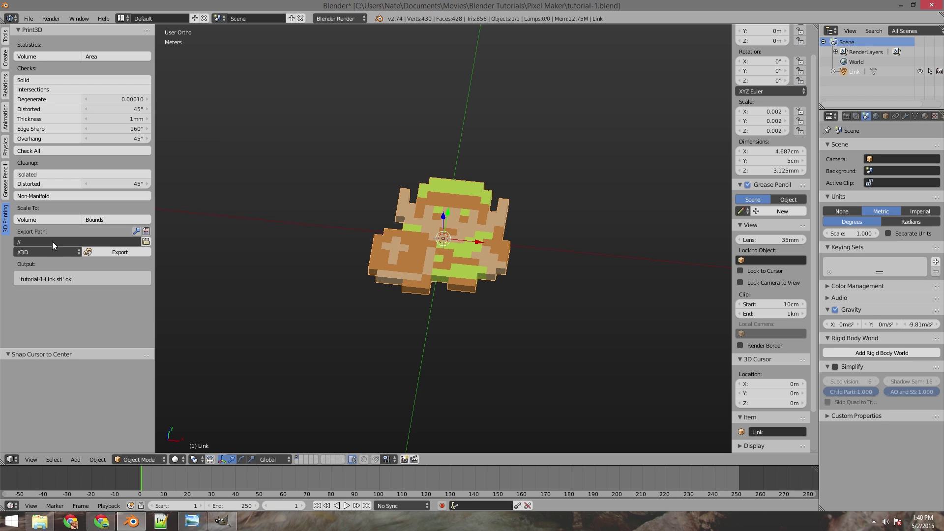
click(115, 252)
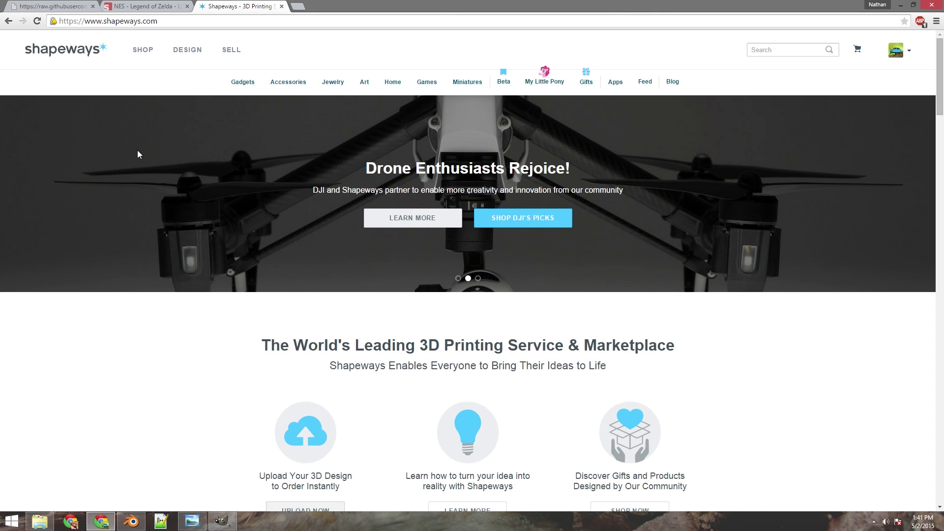
- Select tutorial-1-Link.x3d in the Shapeways upload form and upload it in millimeters
scroll(137, 150, down, 1)
scroll(141, 125, up, 1)
scroll(223, 253, down, 1)
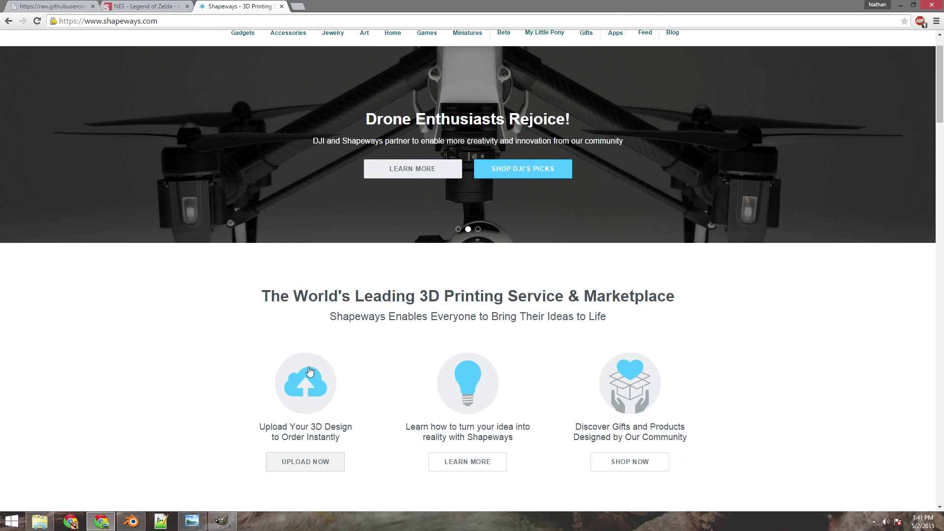
click(305, 462)
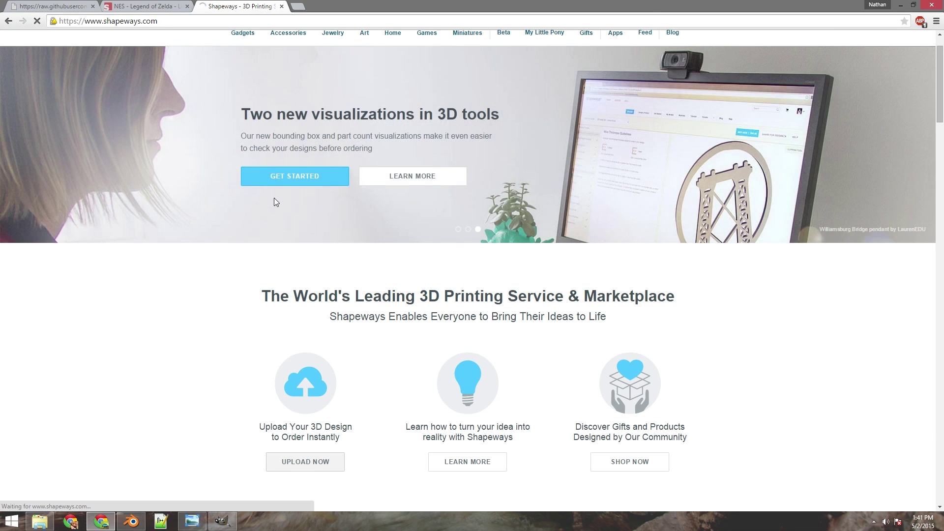
scroll(273, 197, up, 1)
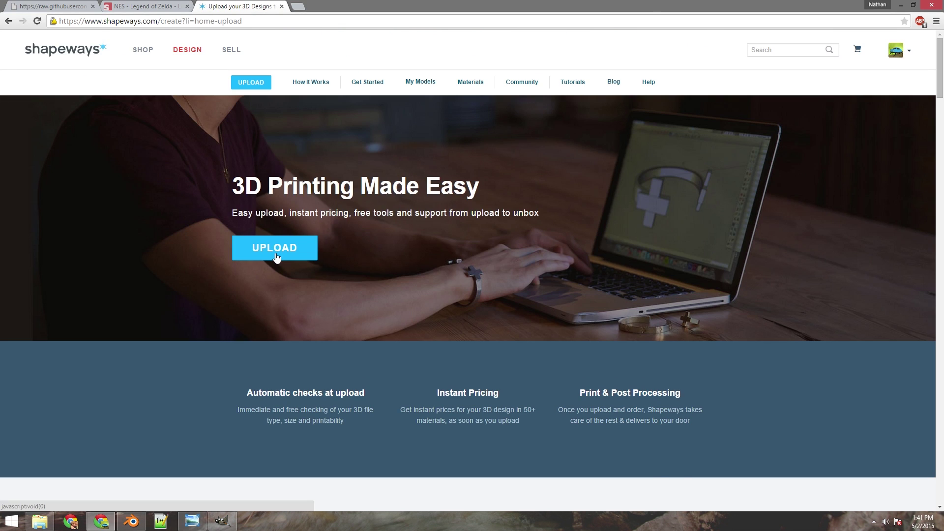
click(274, 256)
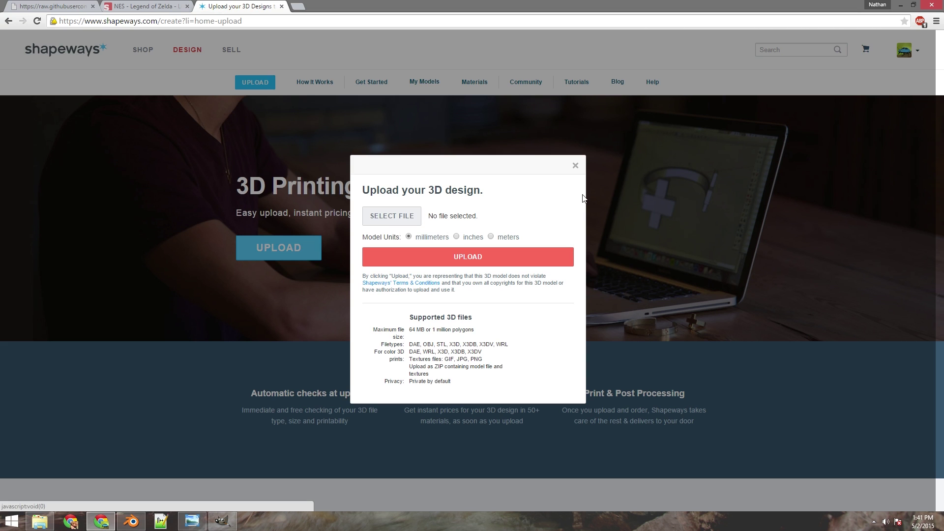
click(386, 216)
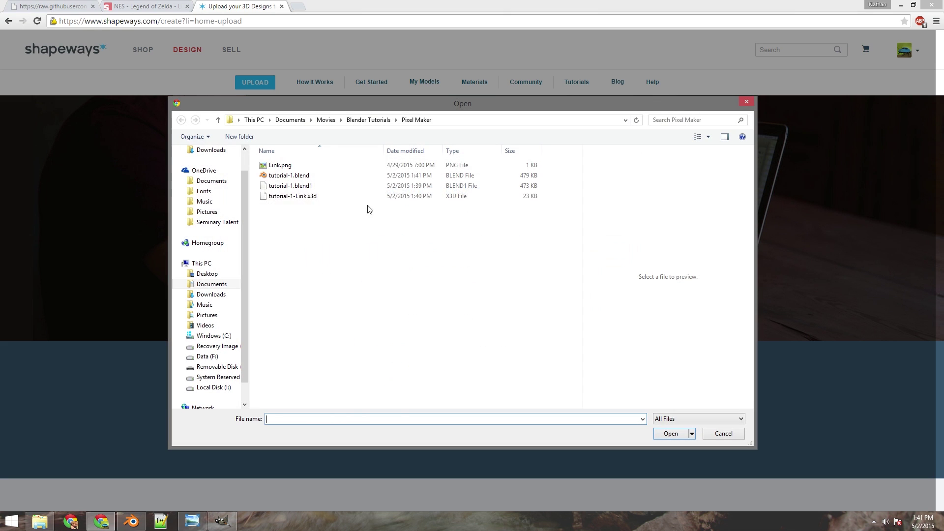
click(282, 197)
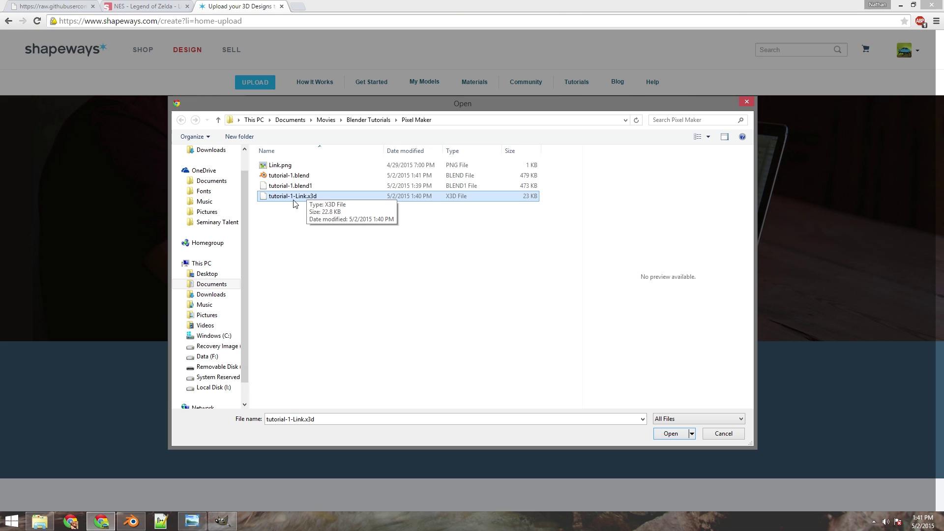
click(670, 435)
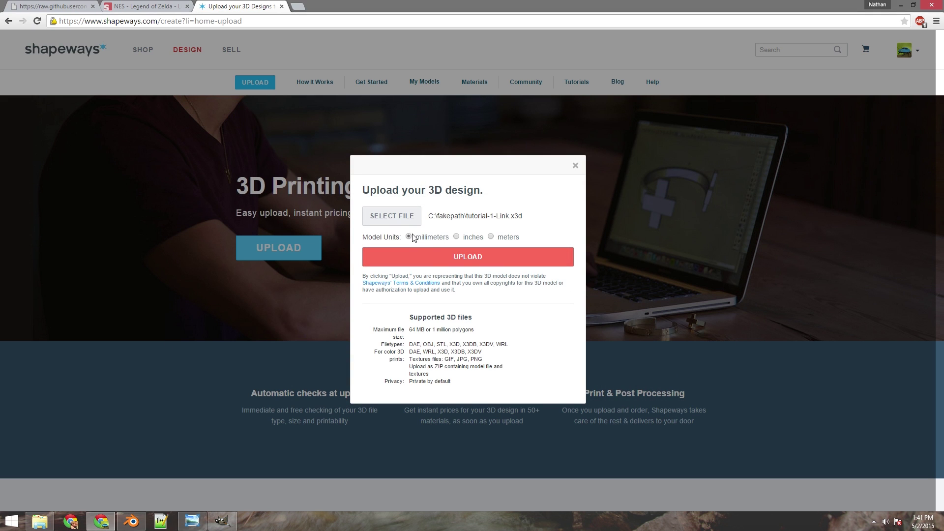
click(467, 257)
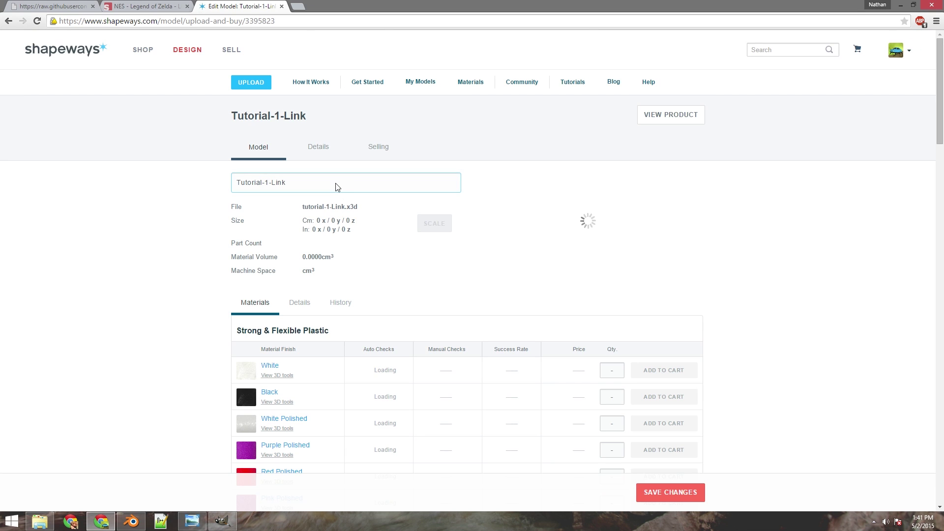
- Rename the uploaded model to 'Link'
click(336, 183)
key(BackSpace)
key(BackSpace)
key(BackSpace)
key(BackSpace)
key(BackSpace)
key(BackSpace)
key(BackSpace)
key(BackSpace)
key(BackSpace)
key(BackSpace)
key(BackSpace)
key(BackSpace)
key(BackSpace)
key(BackSpace)
key(BackSpace)
text(Link)
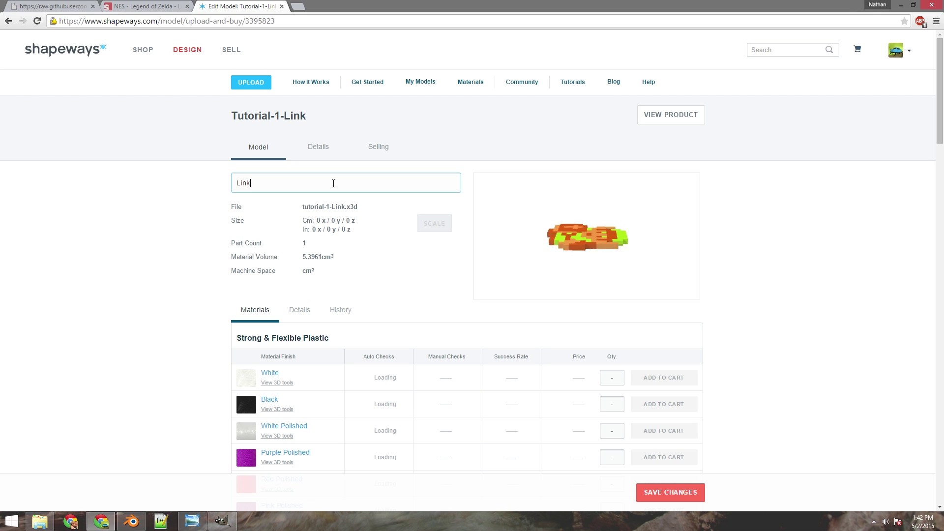
- Rotate the model preview and scroll down to the Sandstone materials and prices
drag(603, 226, 598, 258)
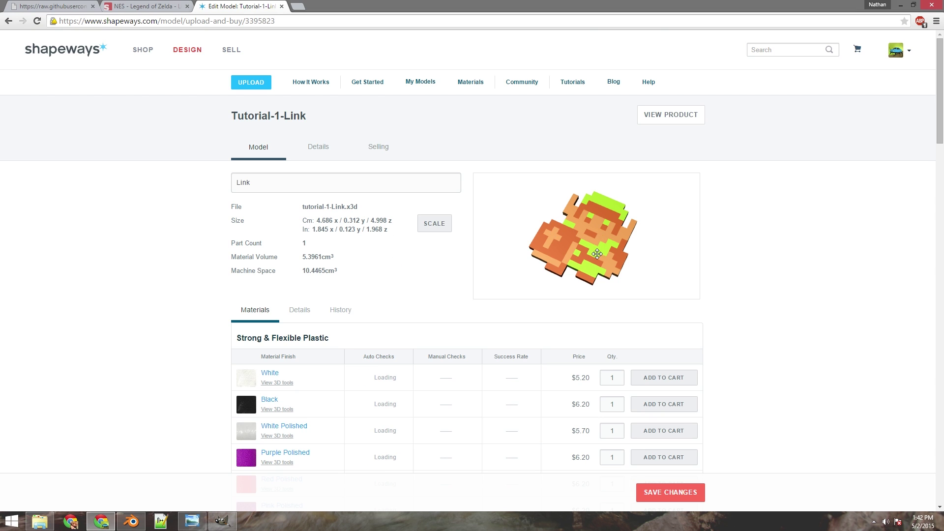
drag(593, 249, 445, 253)
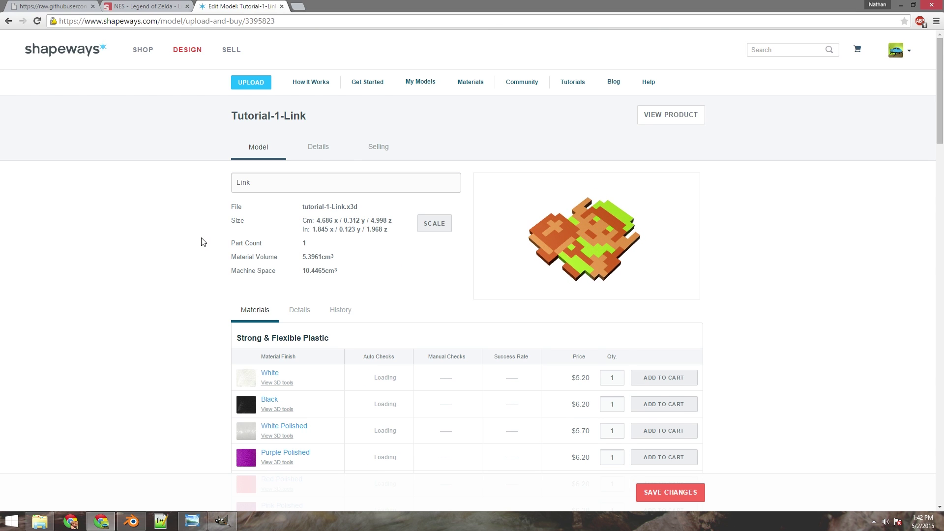
scroll(201, 242, down, 13)
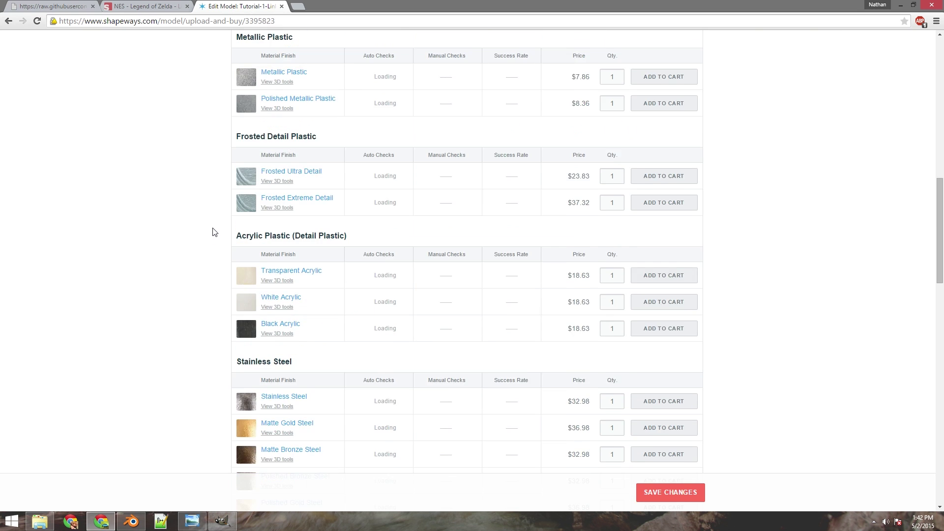
scroll(214, 231, down, 16)
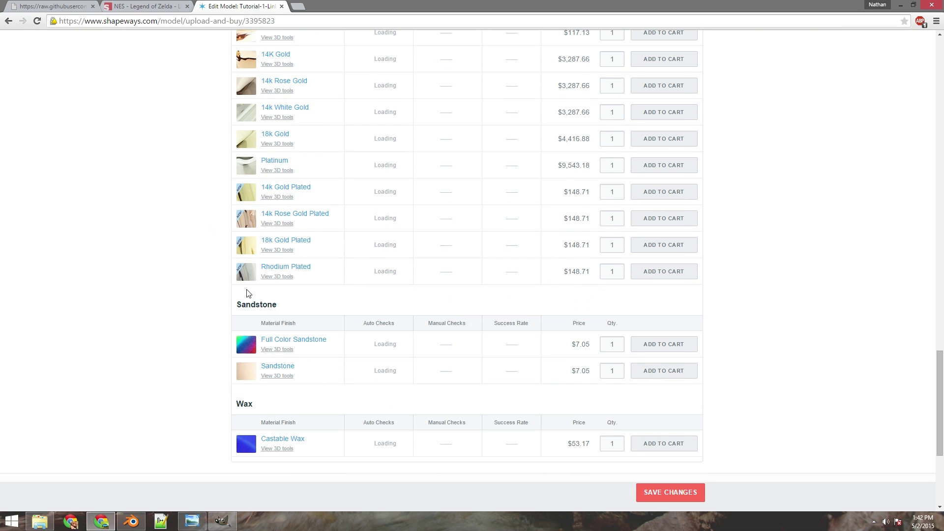
mouse_move(373, 344)
mouse_down()
mouse_move(400, 348)
mouse_move(378, 345)
mouse_up()
click(373, 345)
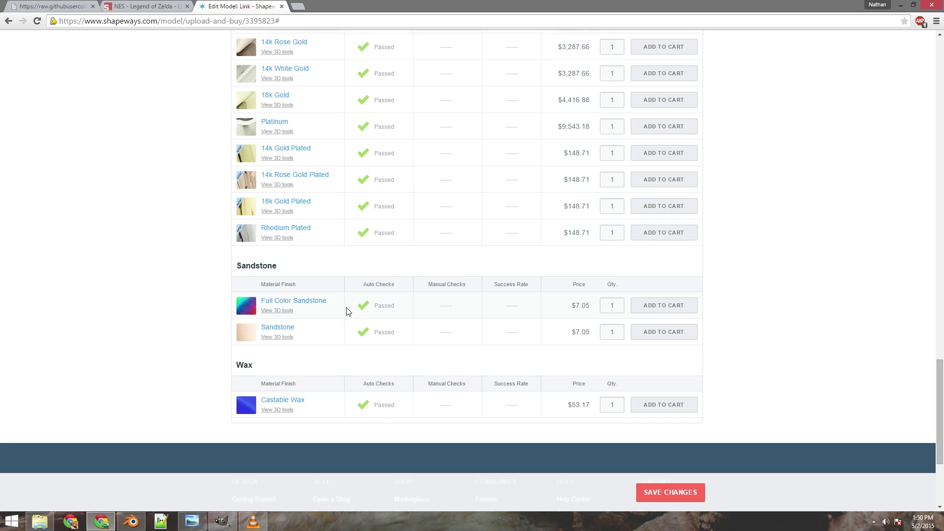
- Add one Full Color Sandstone Link print at $7.05 to the cart
click(646, 309)
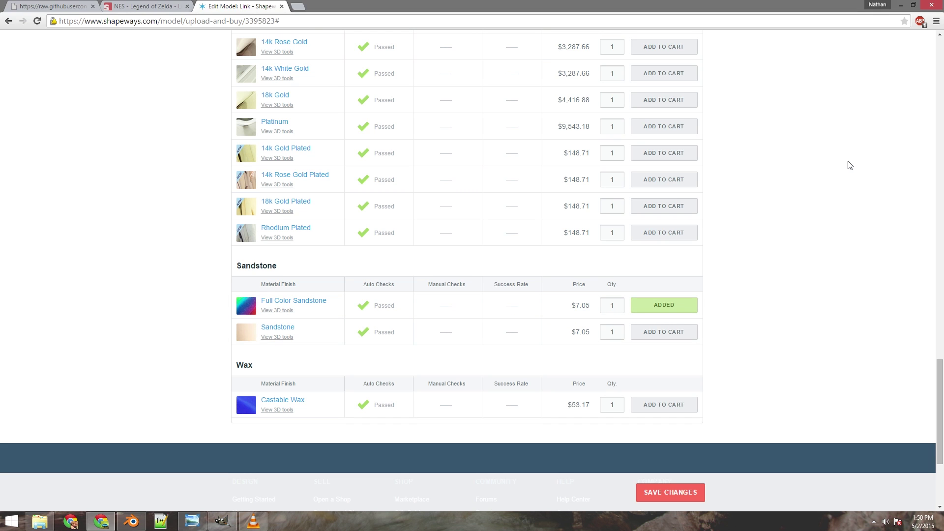
scroll(851, 186, up, 7)
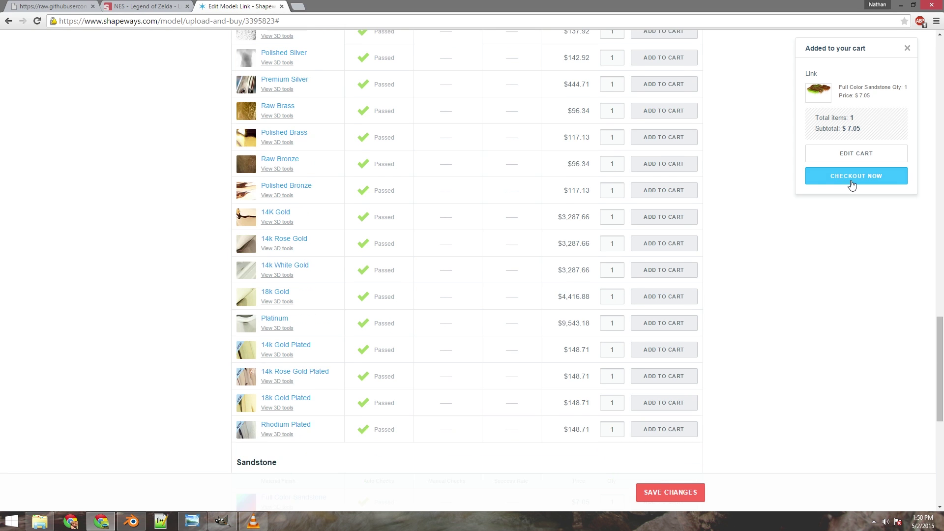